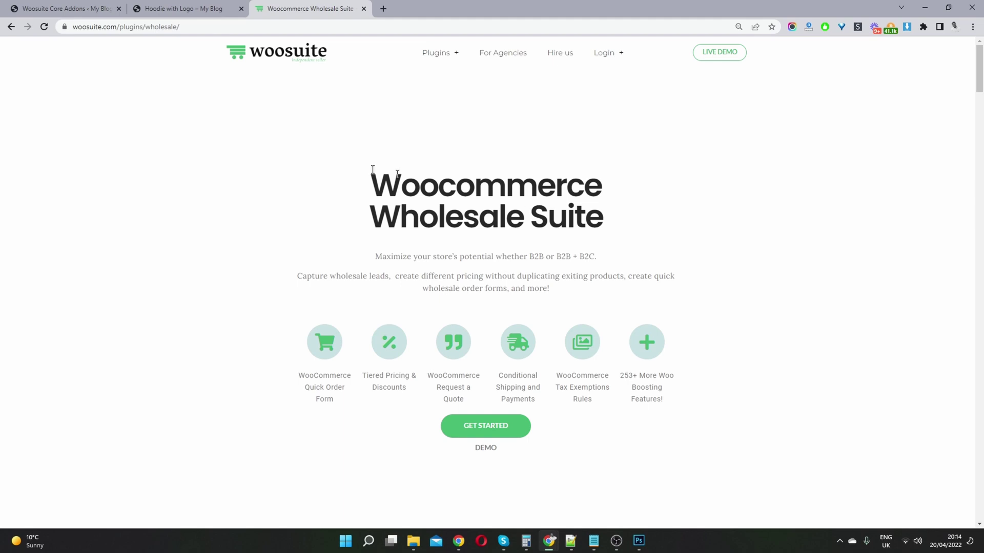
Switch on the Wholesale Pricing for WooCommerce addon on the Woosuite addons page and reload it
click(36, 9)
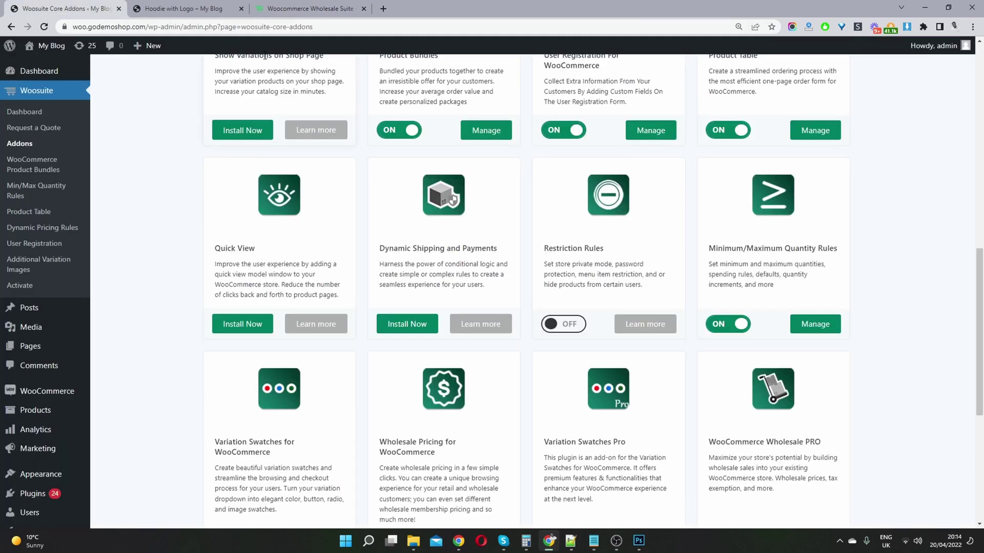
scroll(190, 391, up, 4)
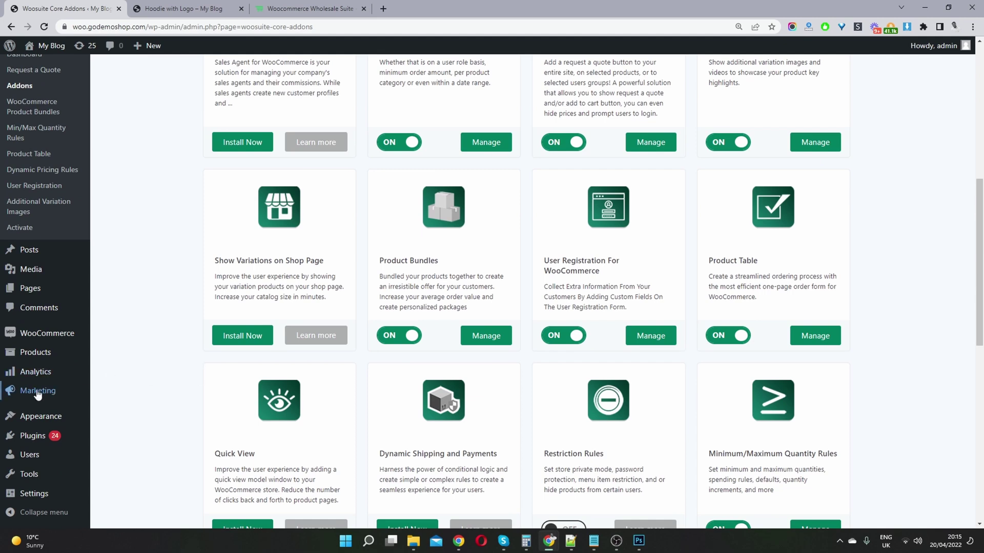
scroll(144, 379, up, 8)
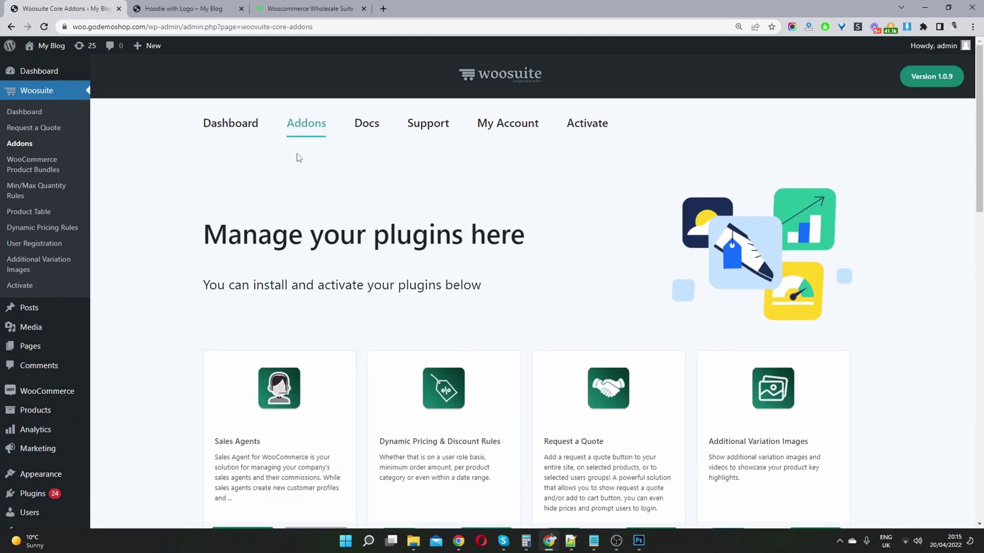
scroll(343, 272, down, 6)
scroll(342, 273, down, 11)
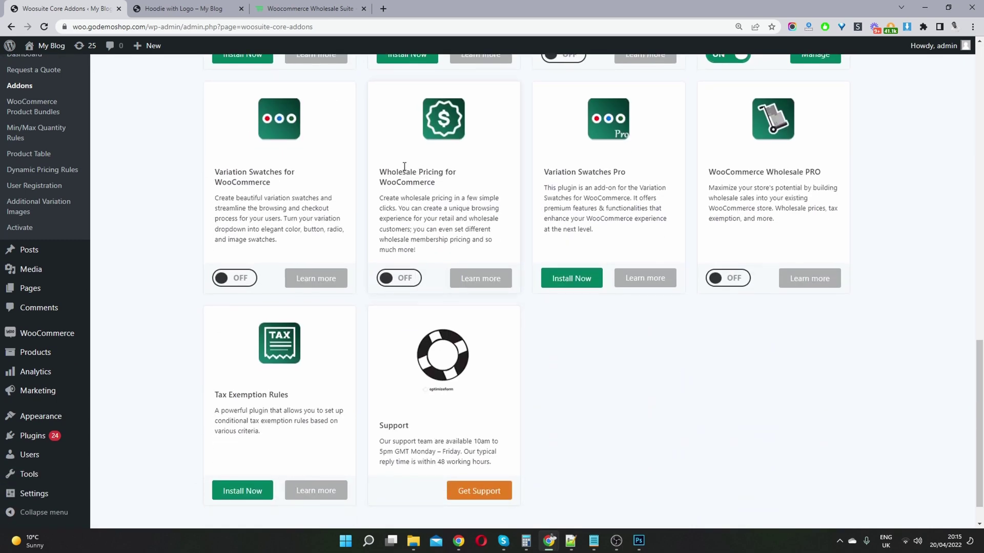
drag(398, 172, 471, 183)
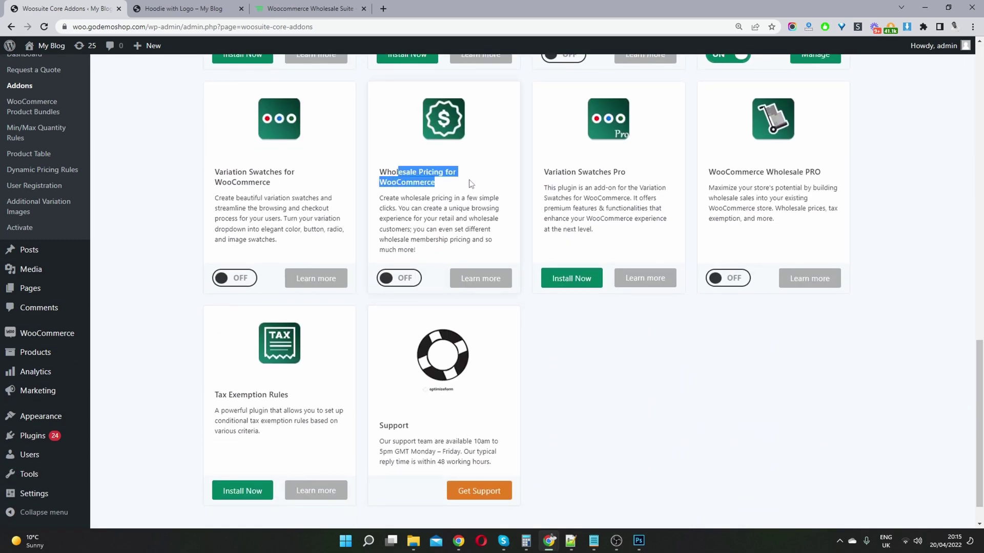
click(403, 279)
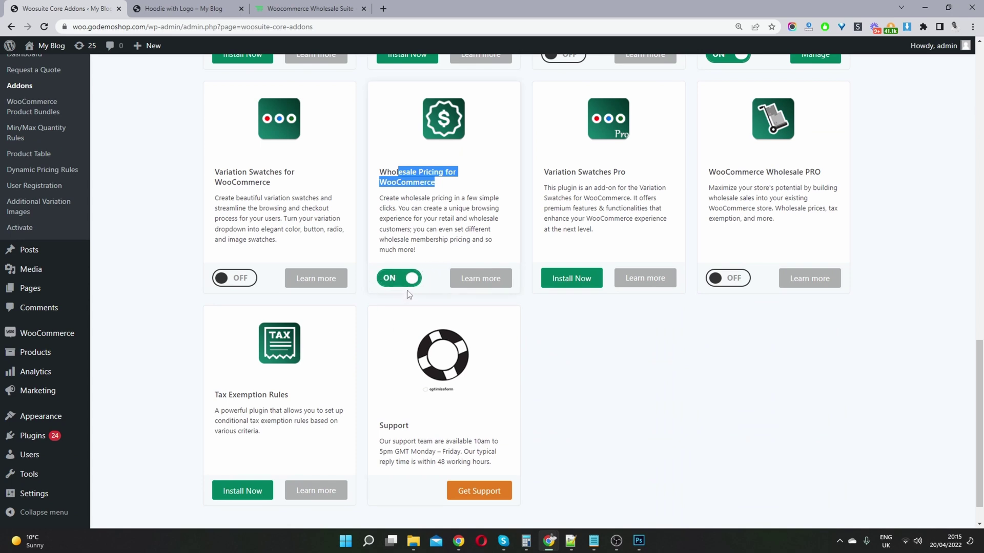
scroll(409, 295, up, 3)
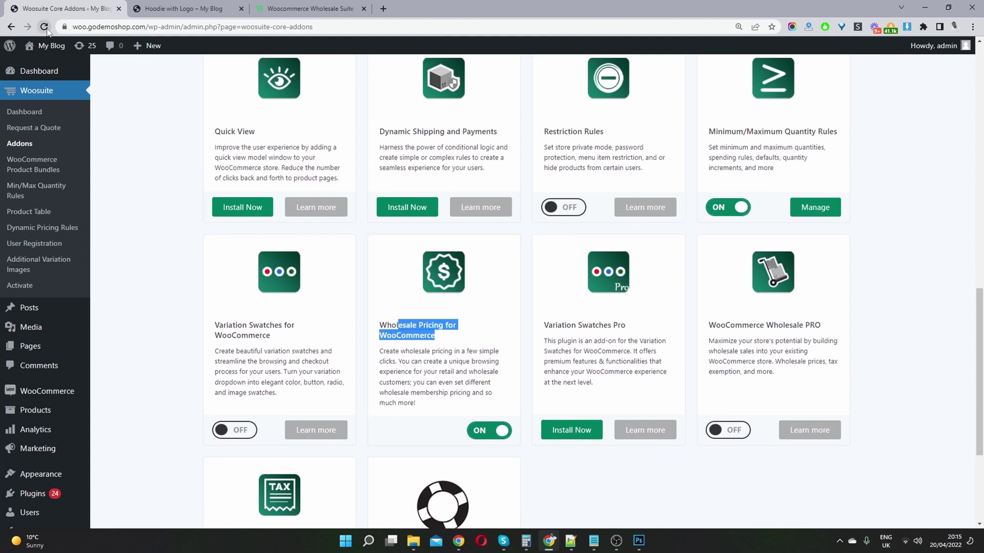
click(65, 97)
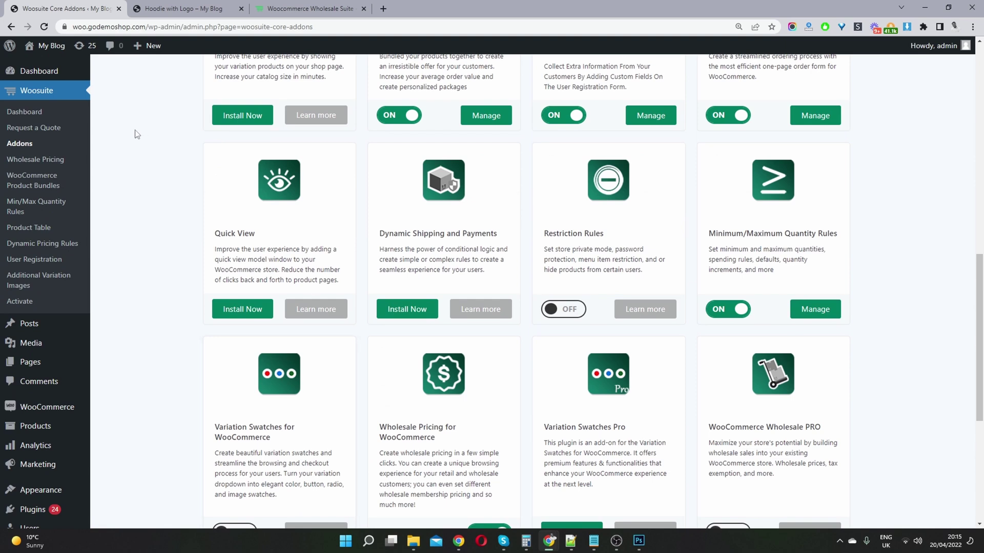
Go to the Wholesale Pricing settings and turn User Role Management on
click(34, 163)
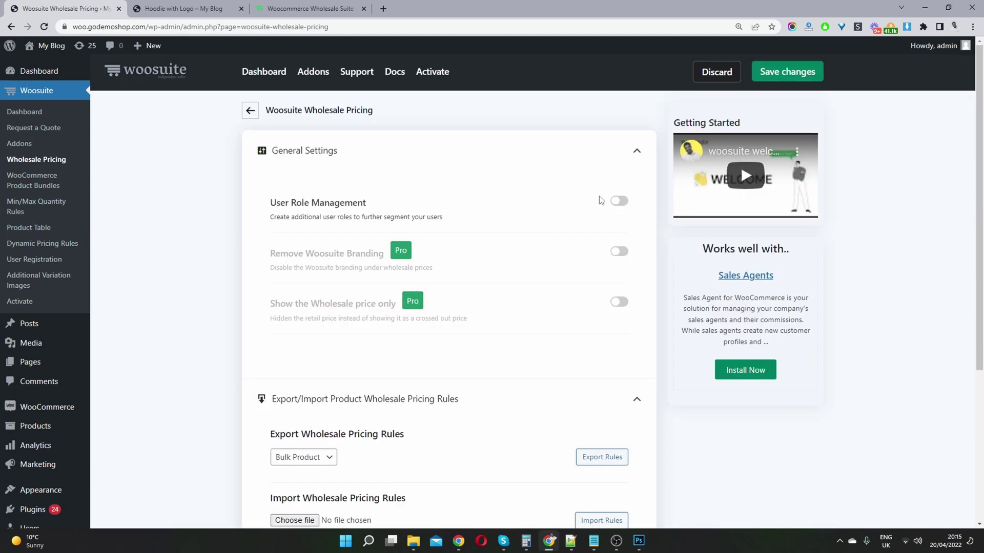
click(620, 202)
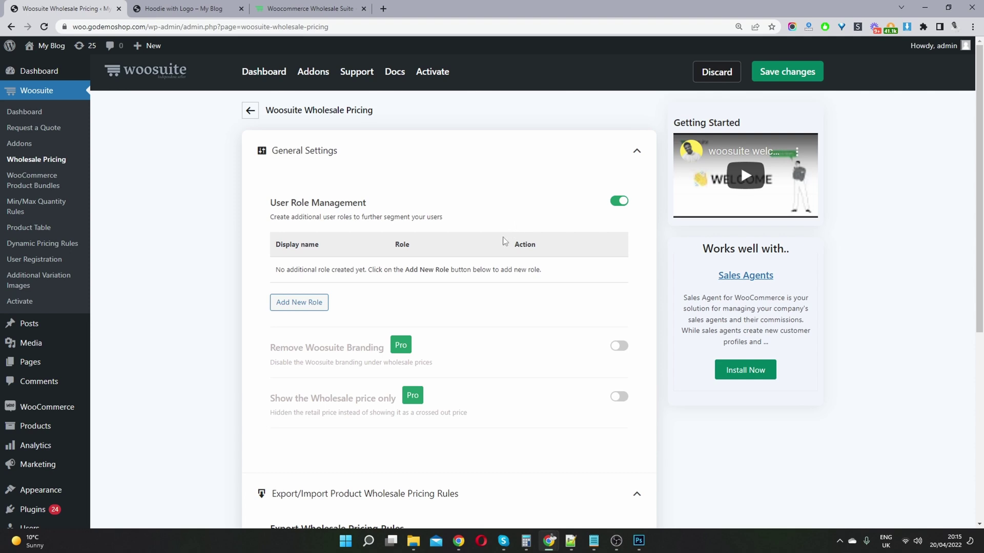
Add a 'distributor' role with display name 'Distributor', copying capabilities from Customer
click(310, 306)
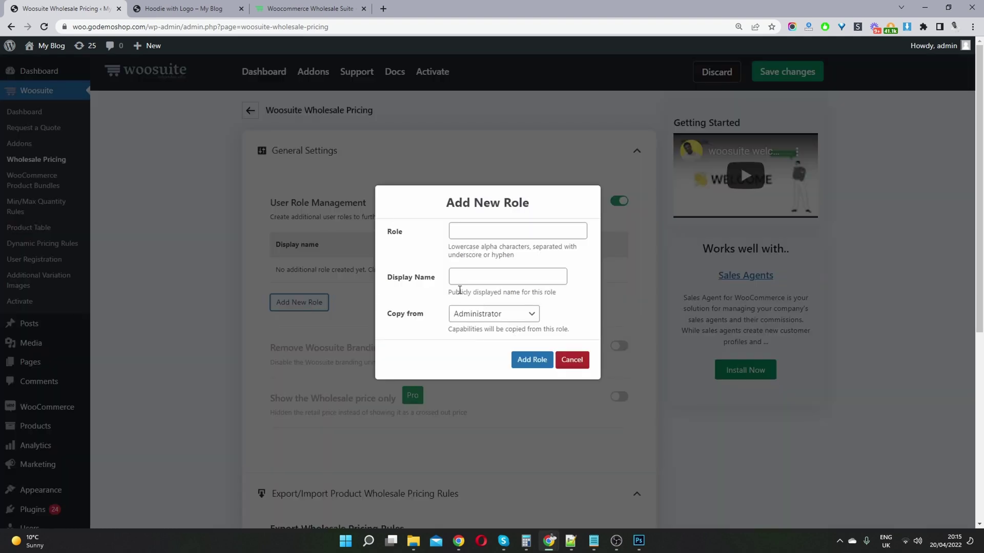
click(495, 229)
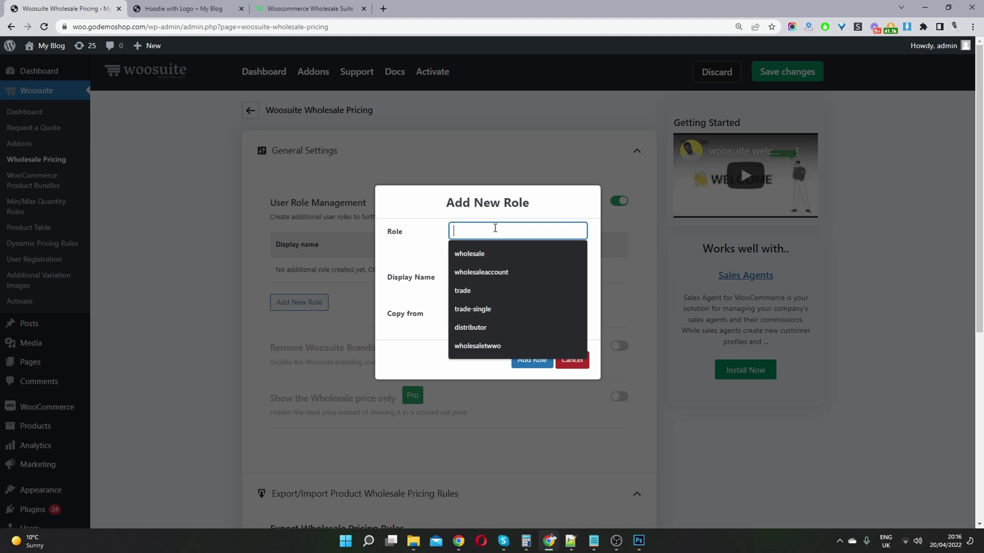
click(476, 327)
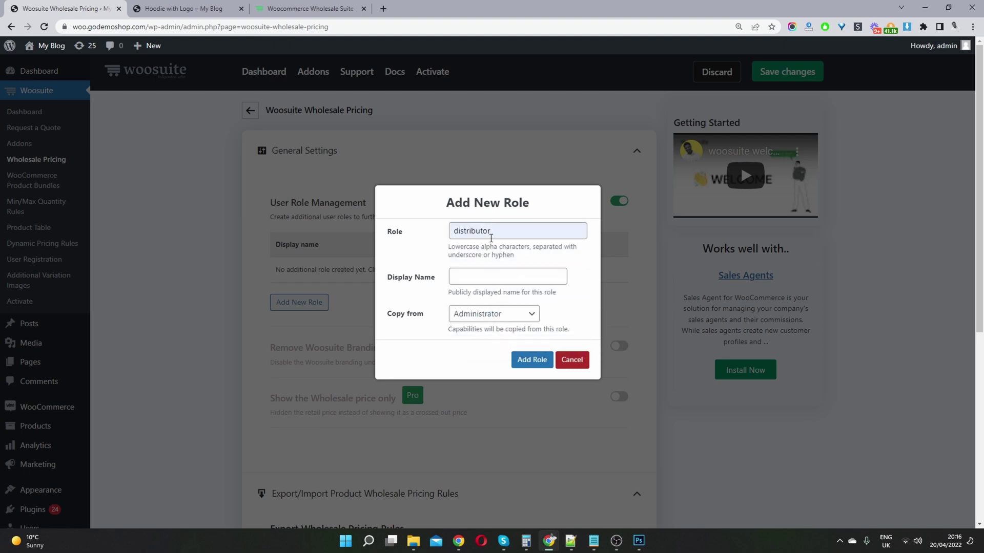
click(511, 233)
click(491, 271)
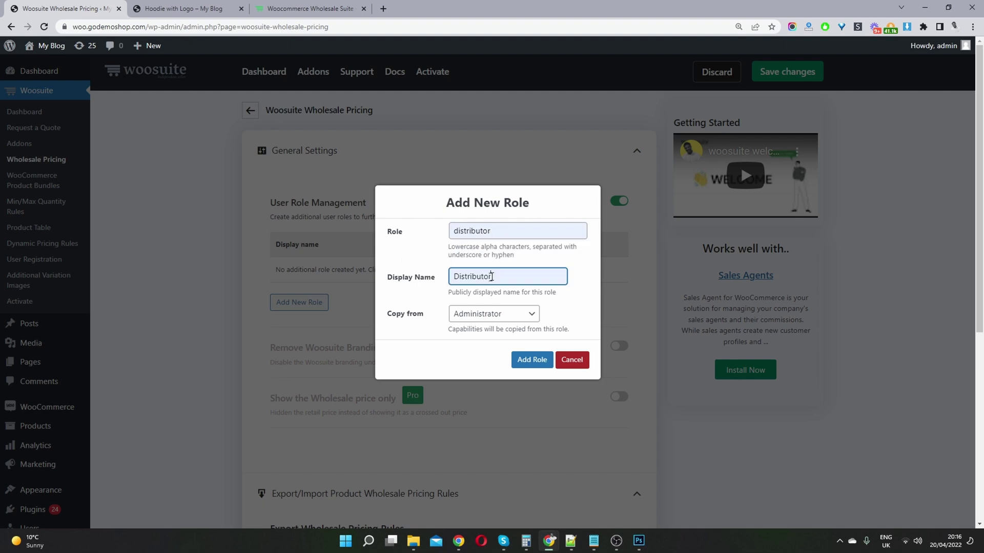
drag(491, 277, 424, 276)
drag(506, 230, 418, 226)
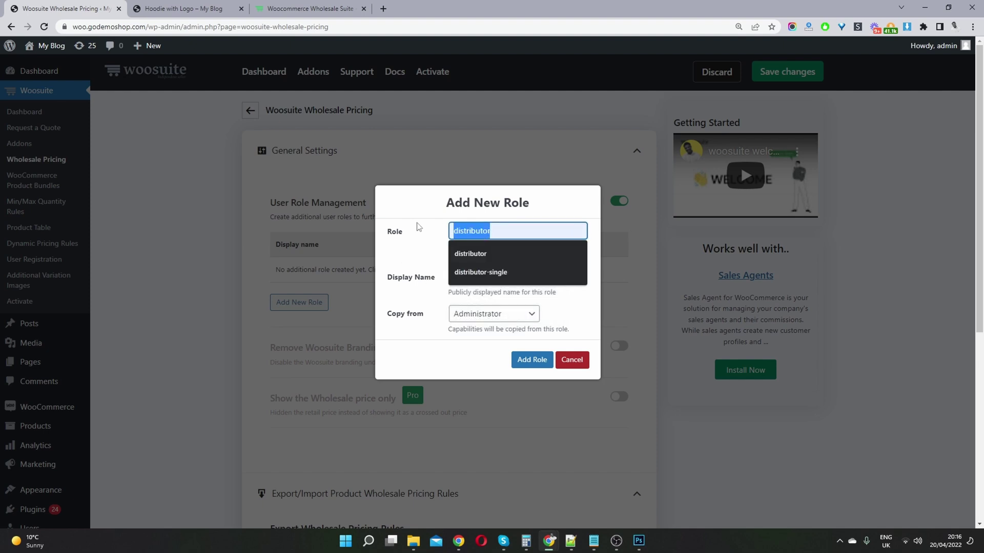
key(Right)
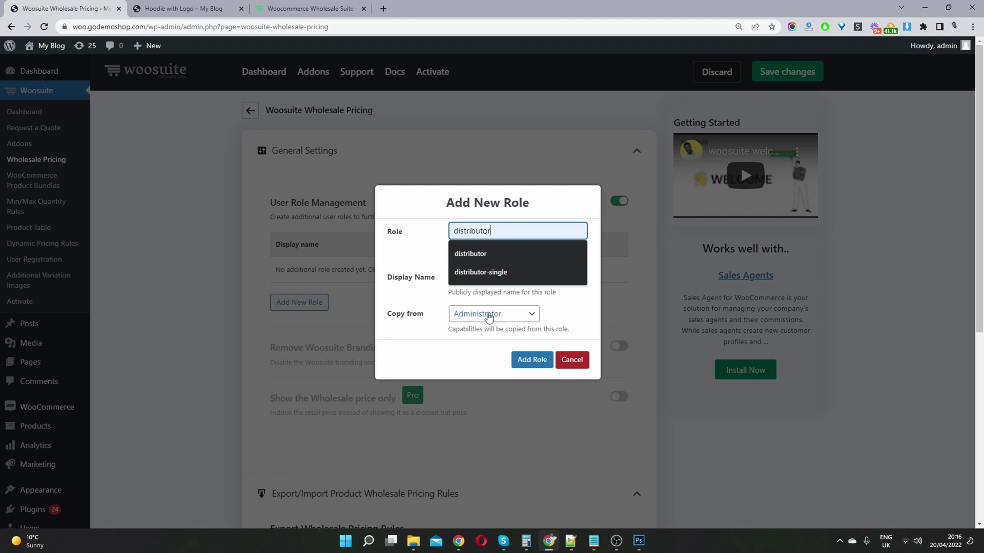
click(488, 317)
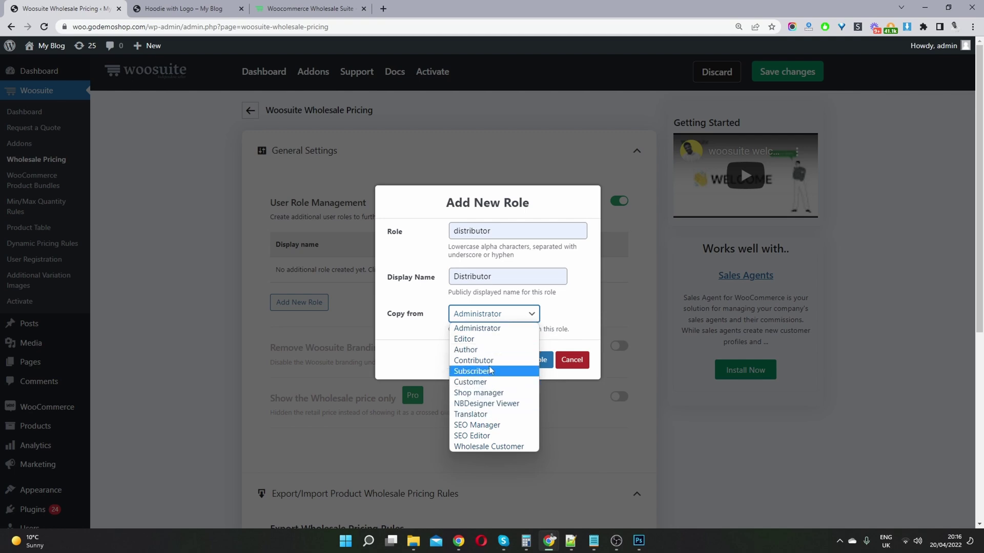
click(488, 381)
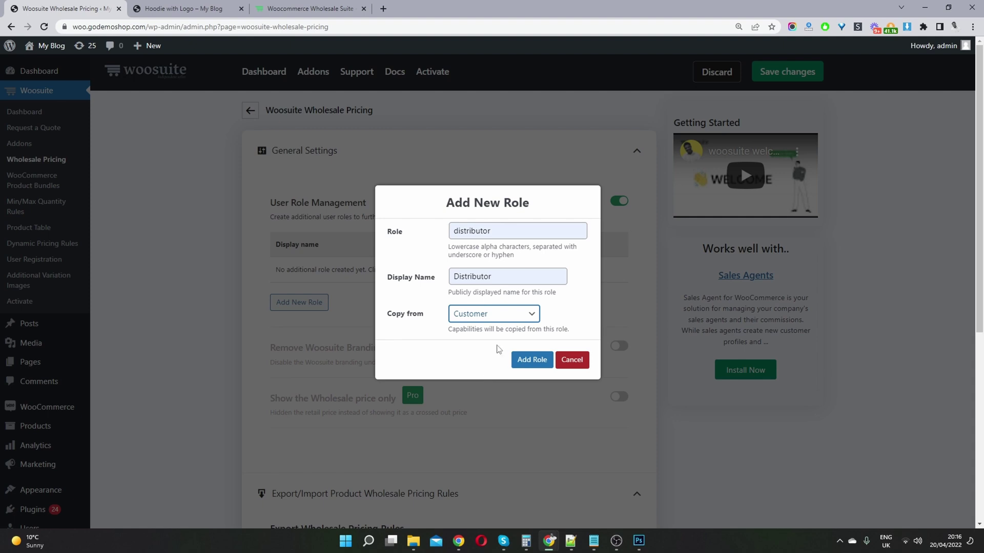
click(535, 360)
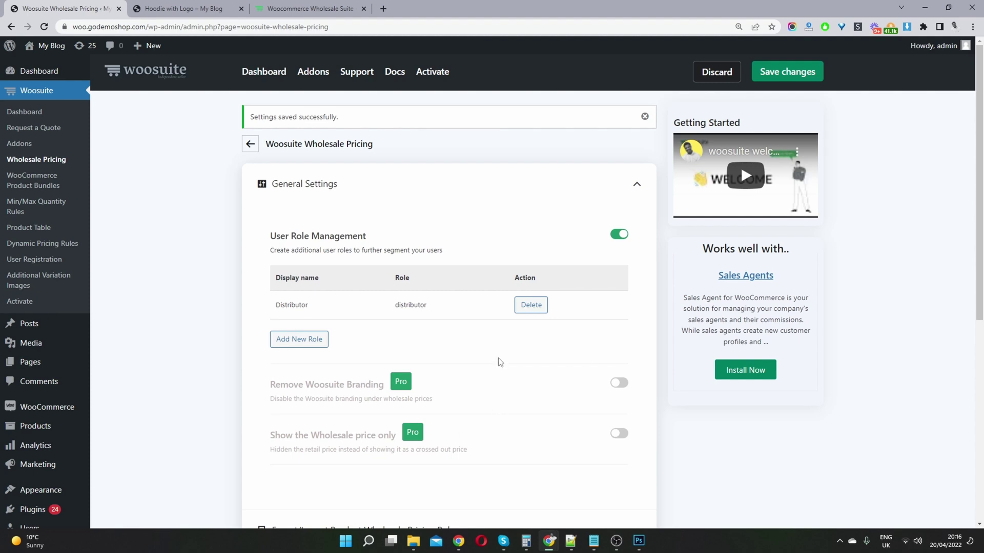
Activate the WooCommerce Wholesale PRO addon from a new Addons tab and return to its settings
middle_click(45, 144)
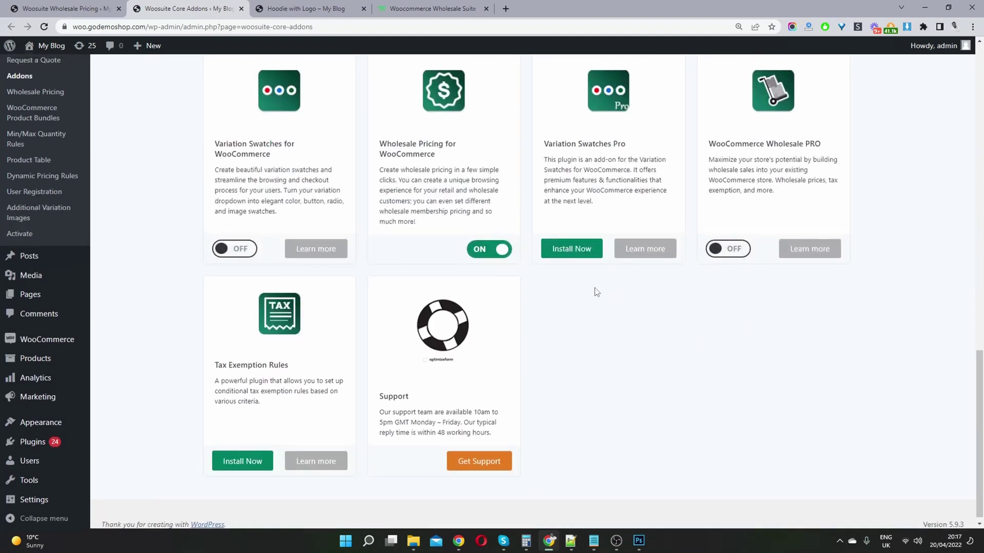
scroll(595, 293, up, 4)
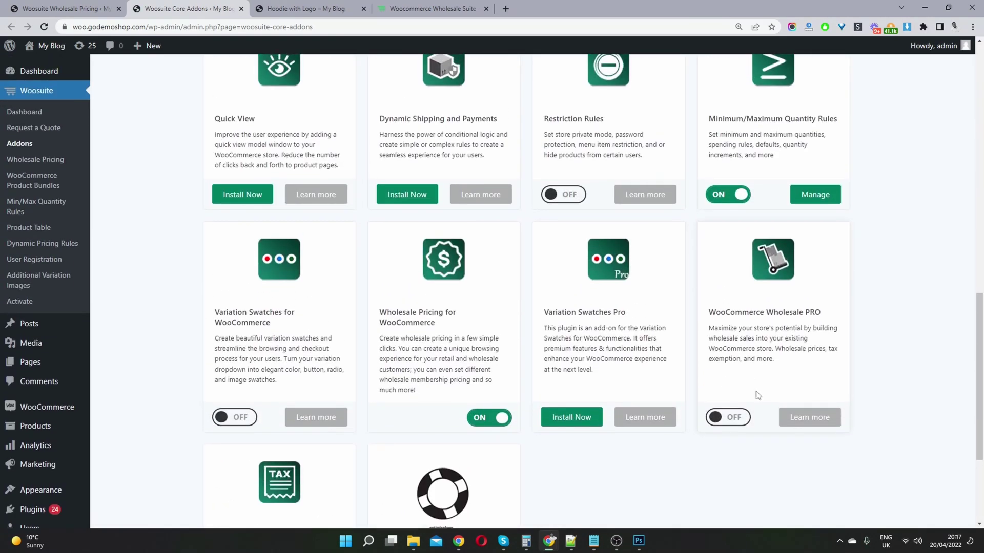
click(730, 423)
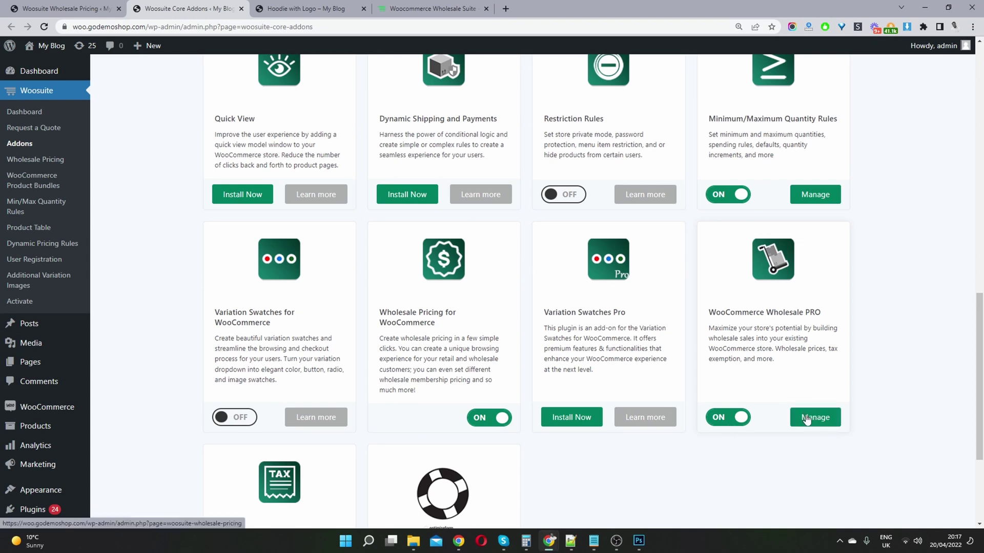
click(807, 420)
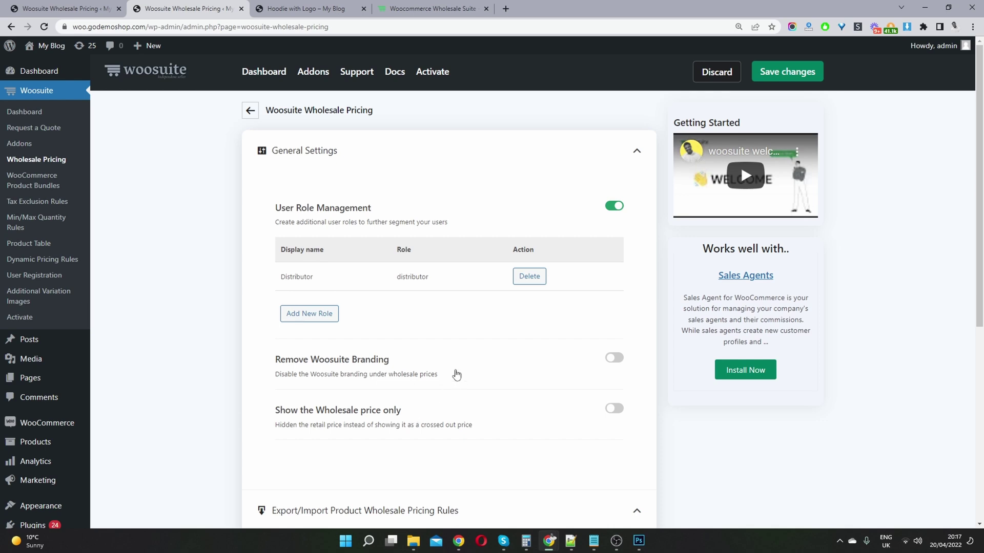
Enable Remove Woosuite Branding, save the wholesale settings, and bring up the Hoodie with Logo page
click(610, 359)
scroll(373, 433, down, 4)
scroll(412, 430, down, 1)
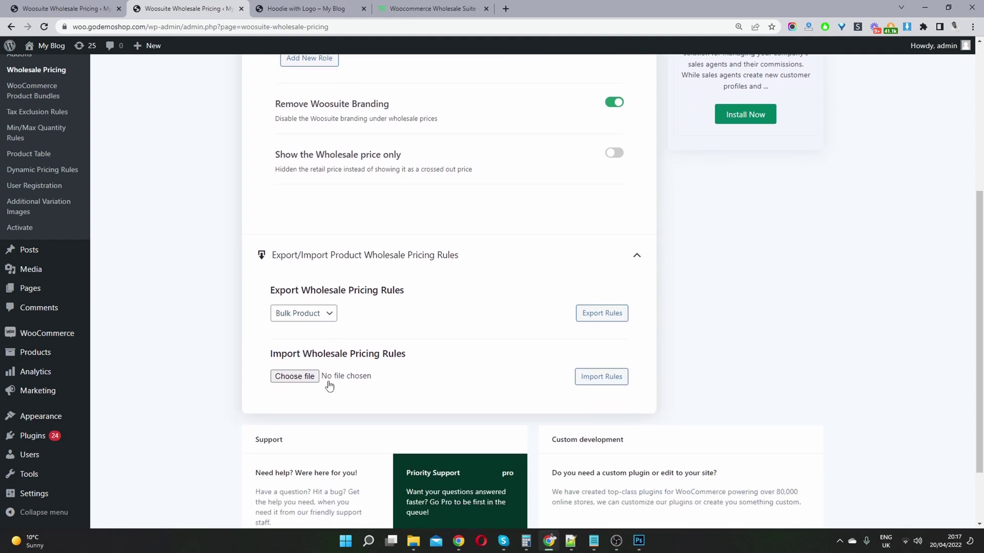
scroll(423, 349, up, 5)
scroll(435, 335, up, 1)
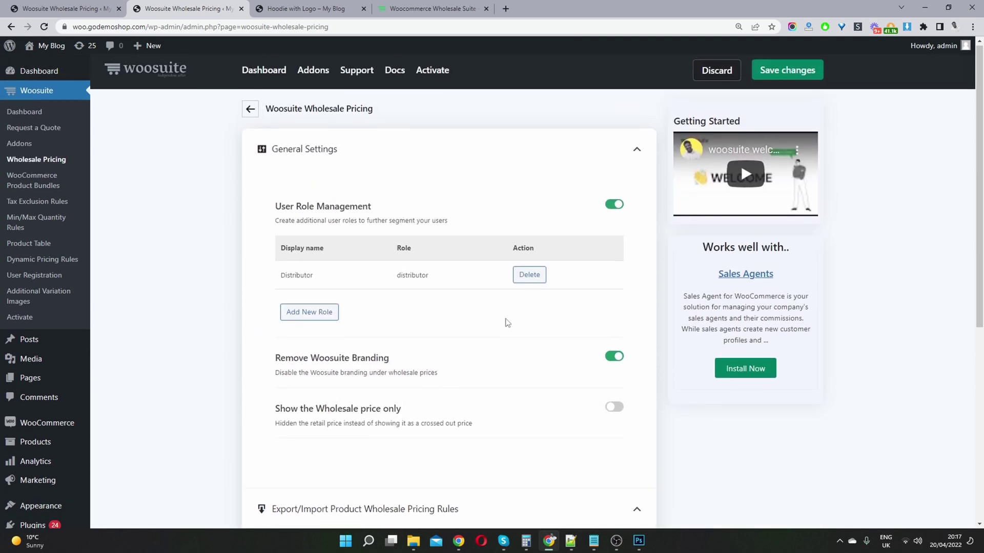
click(795, 75)
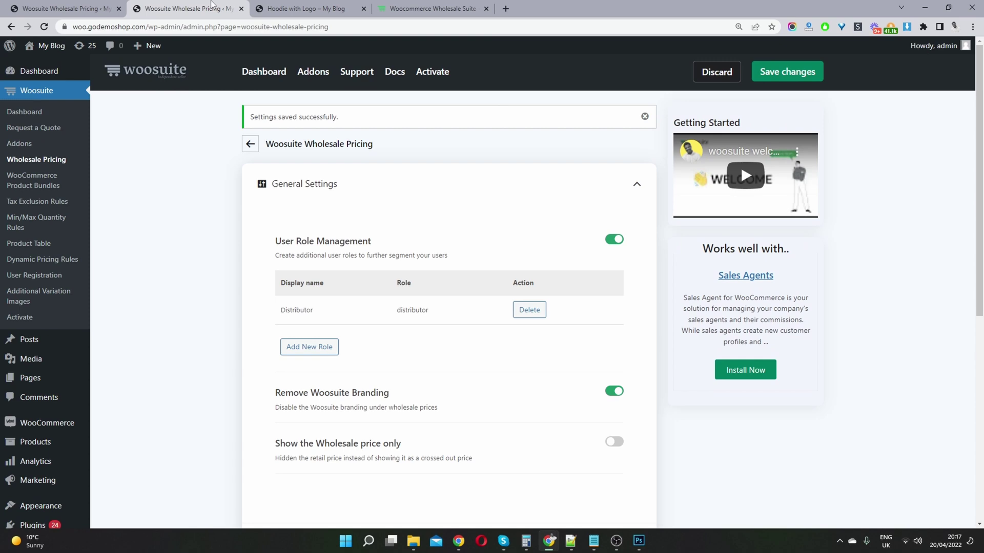
click(291, 9)
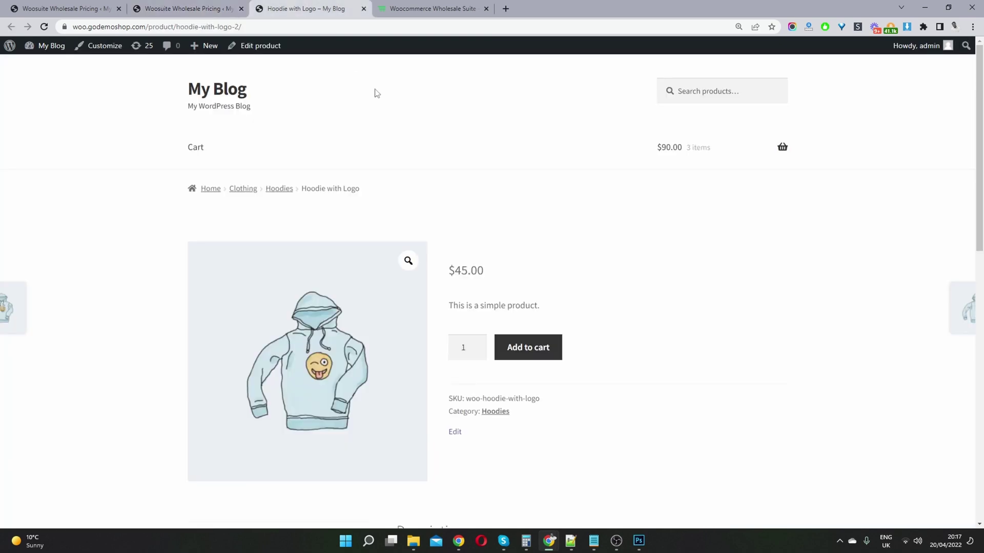
Edit Hoodie with Logo and set its wholesale pricing rule to apply to the Administrator role
click(252, 46)
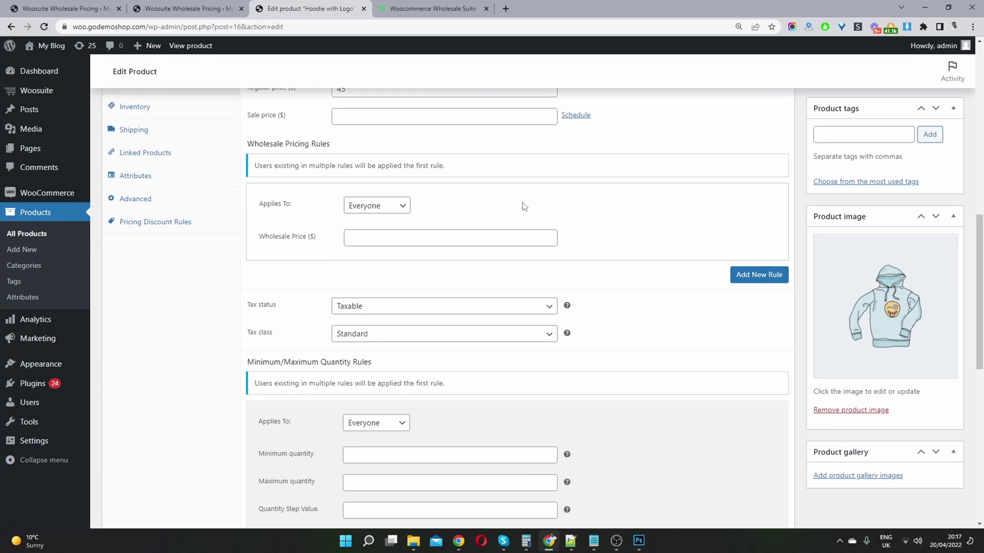
drag(331, 144, 249, 143)
click(523, 219)
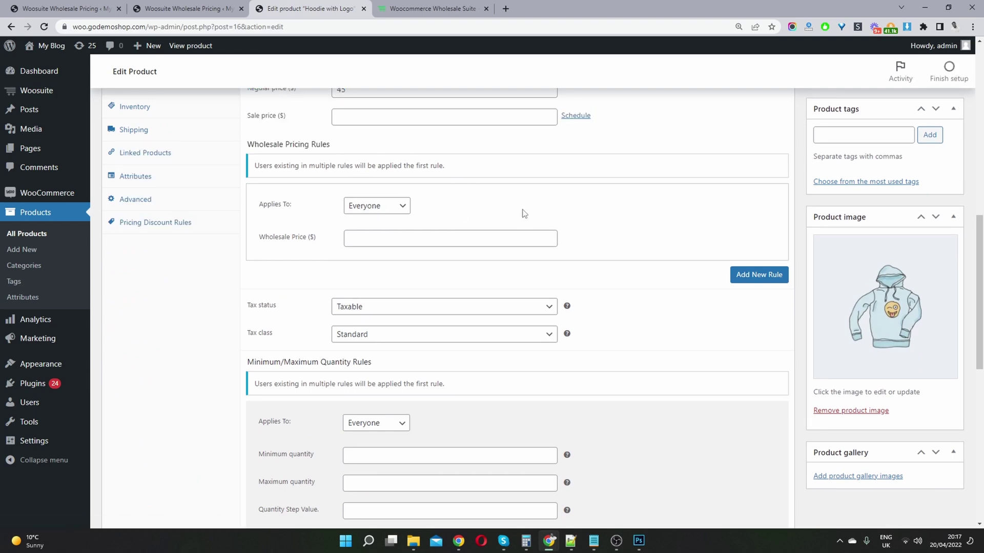
click(358, 210)
click(382, 231)
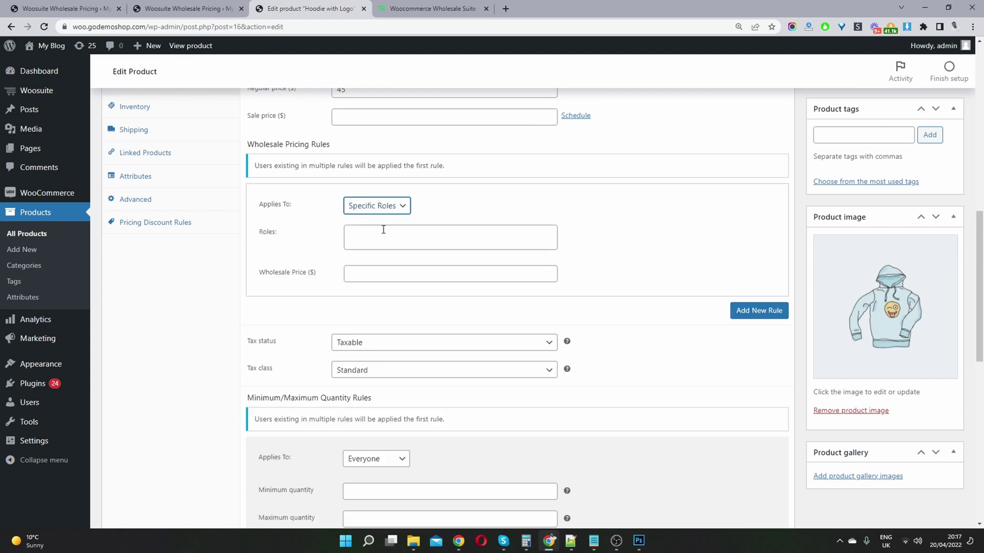
click(384, 233)
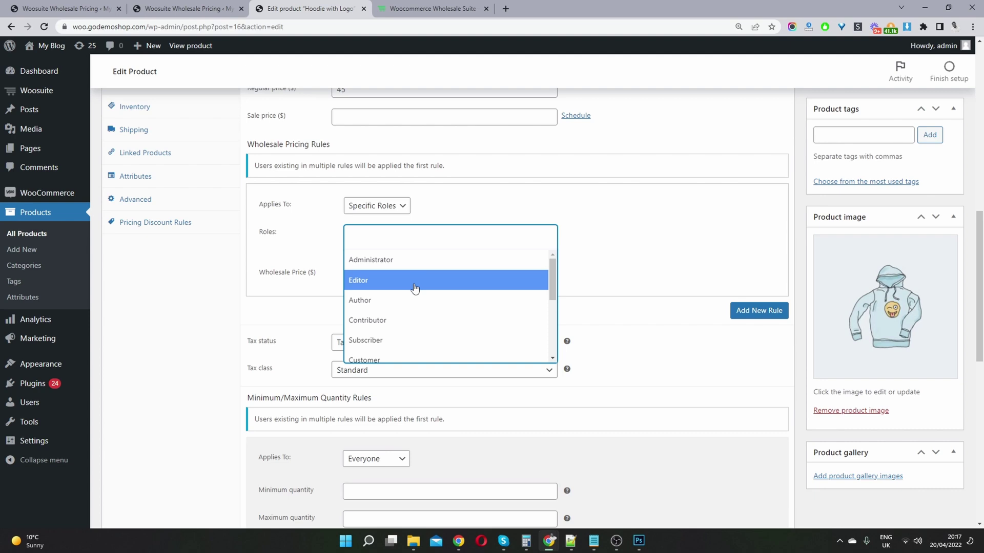
scroll(411, 299, down, 4)
scroll(412, 298, up, 1)
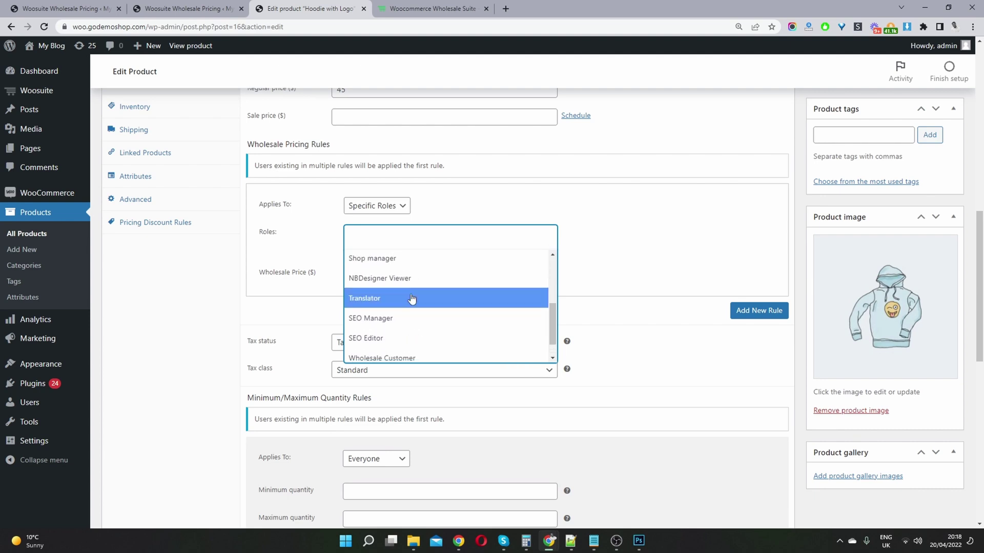
scroll(412, 299, down, 1)
scroll(411, 299, up, 4)
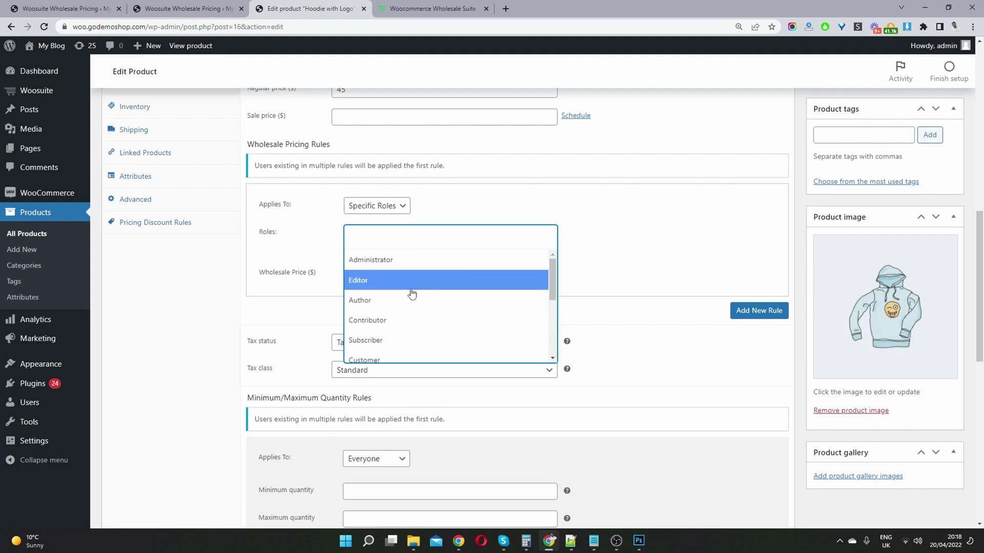
click(416, 265)
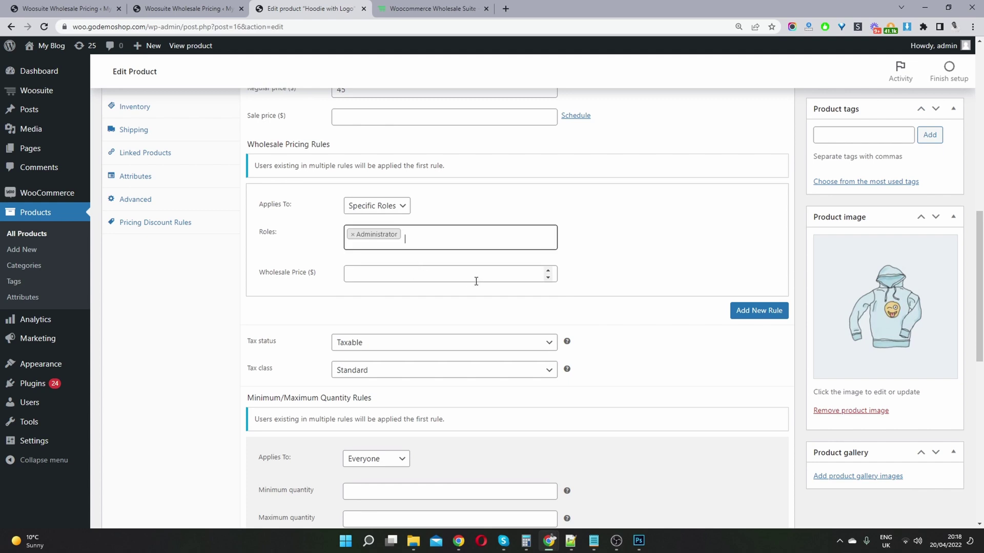
Enter a wholesale price of 20 for Administrator and update the product
scroll(459, 269, up, 2)
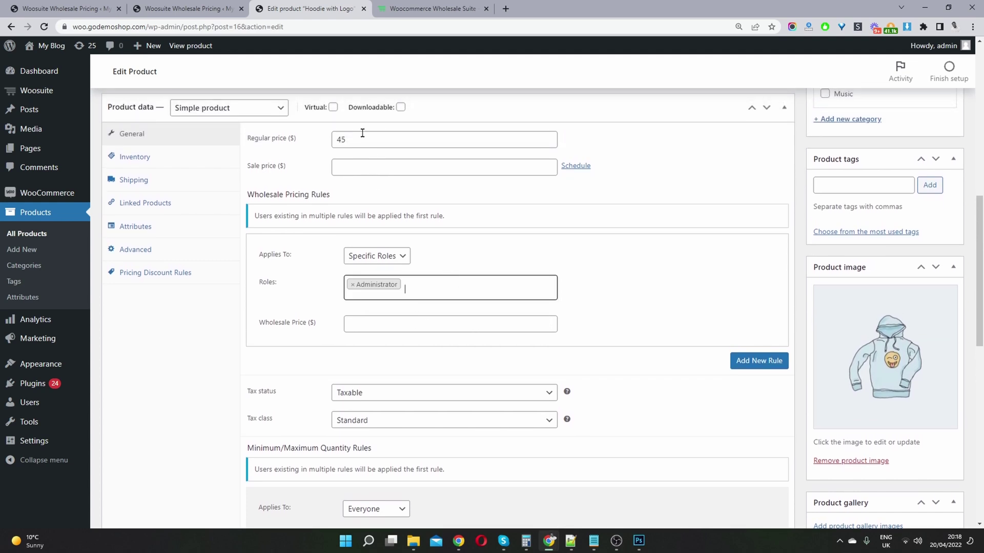
drag(362, 139, 314, 141)
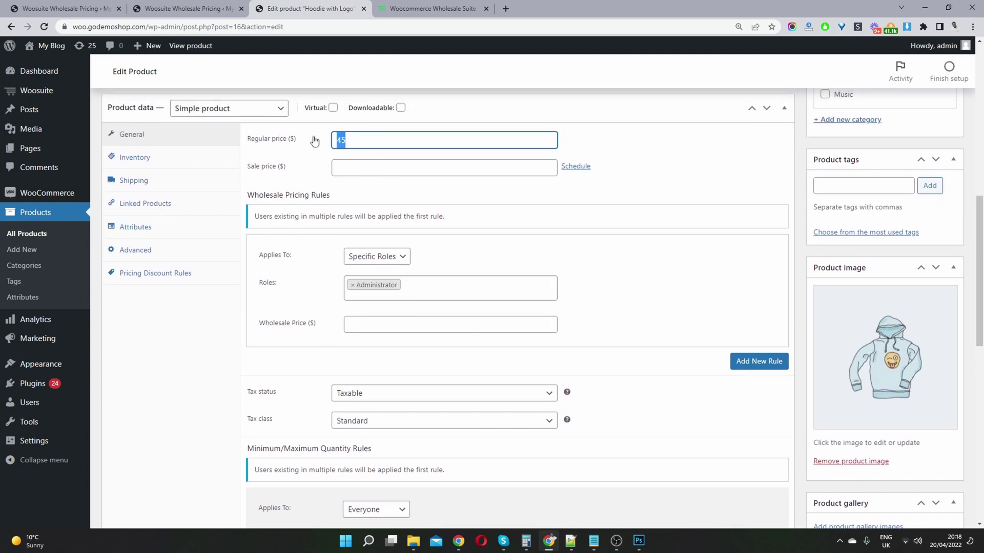
click(392, 323)
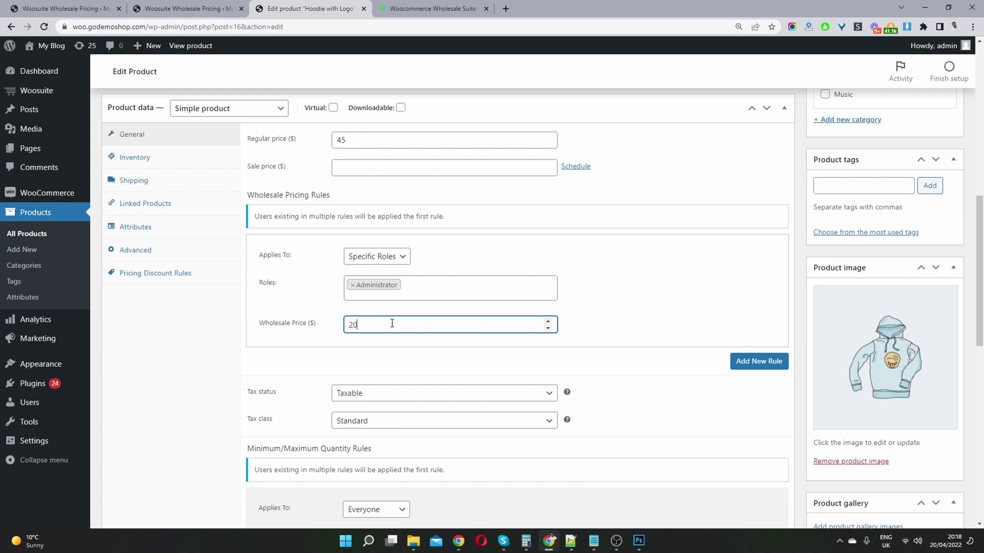
scroll(545, 198, up, 7)
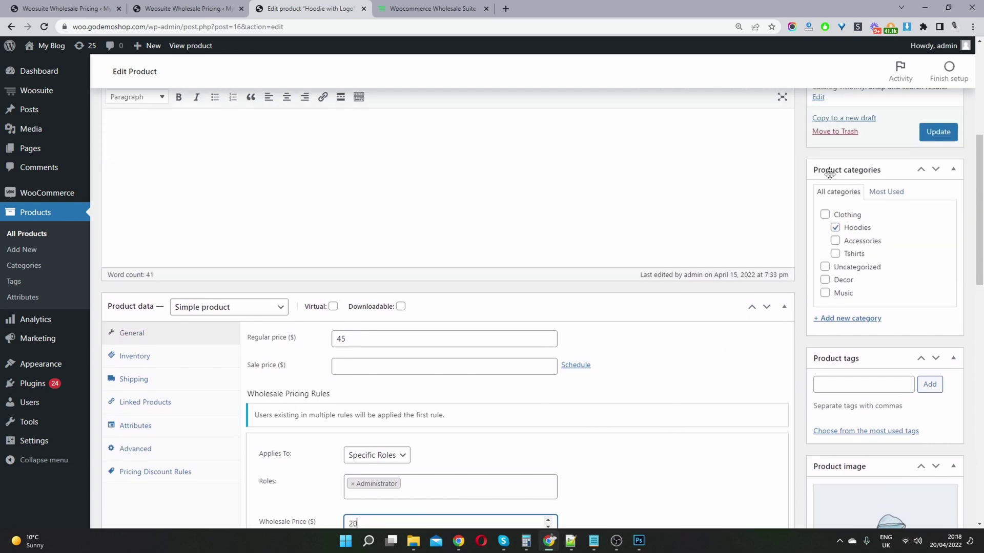
click(938, 291)
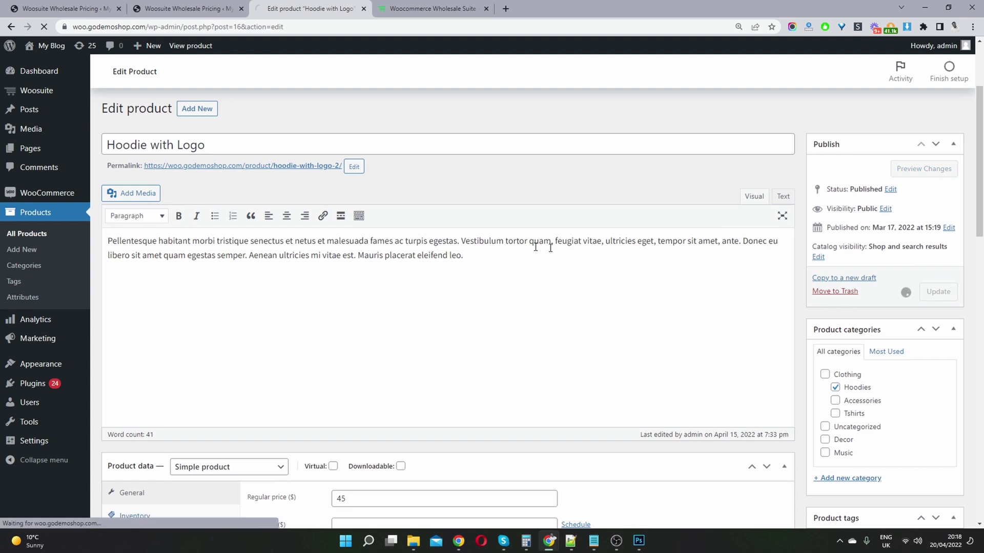
scroll(352, 253, down, 3)
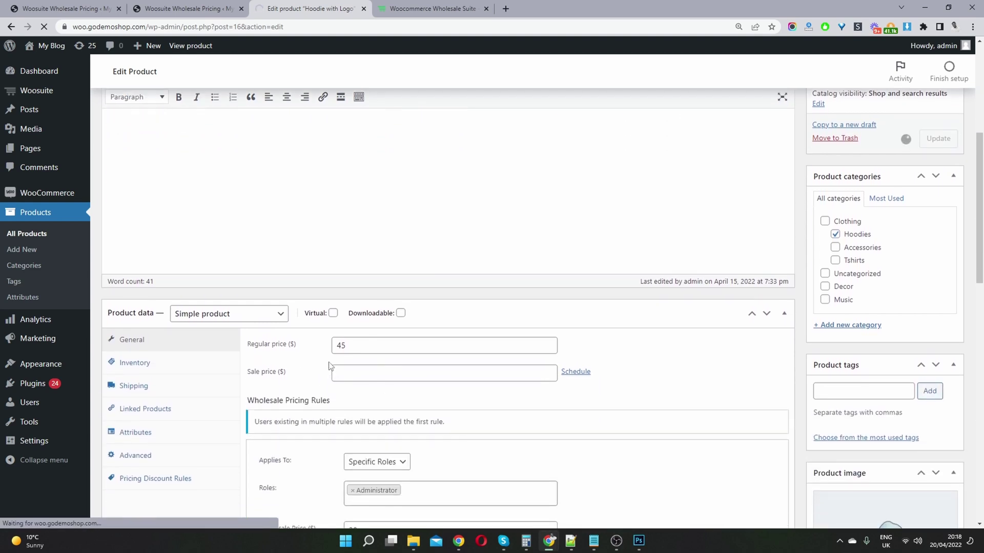
scroll(388, 467, down, 2)
Confirm the hoodie page shows $20.00 beside the crossed-out $45.00, then return to the Wholesale Pricing settings
scroll(389, 467, down, 2)
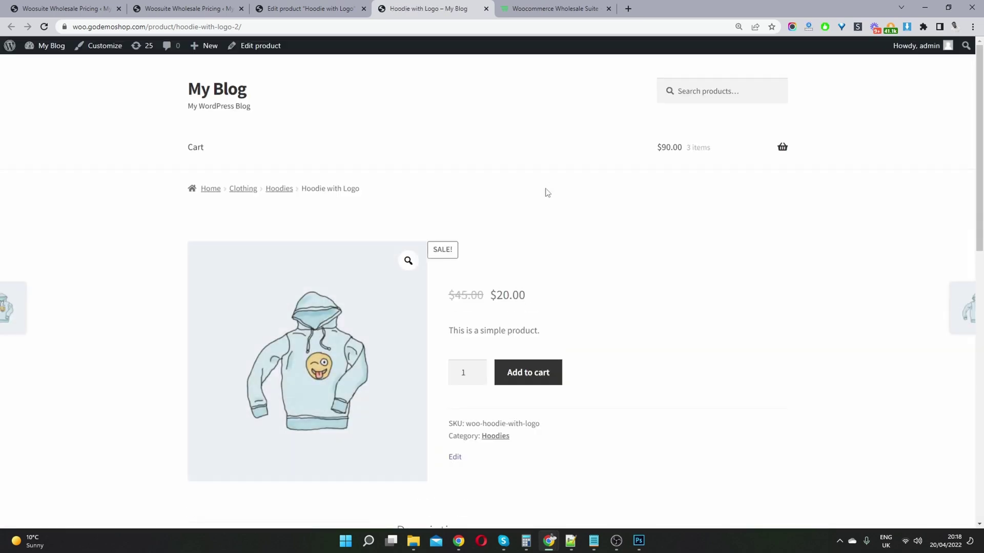
drag(528, 295, 492, 291)
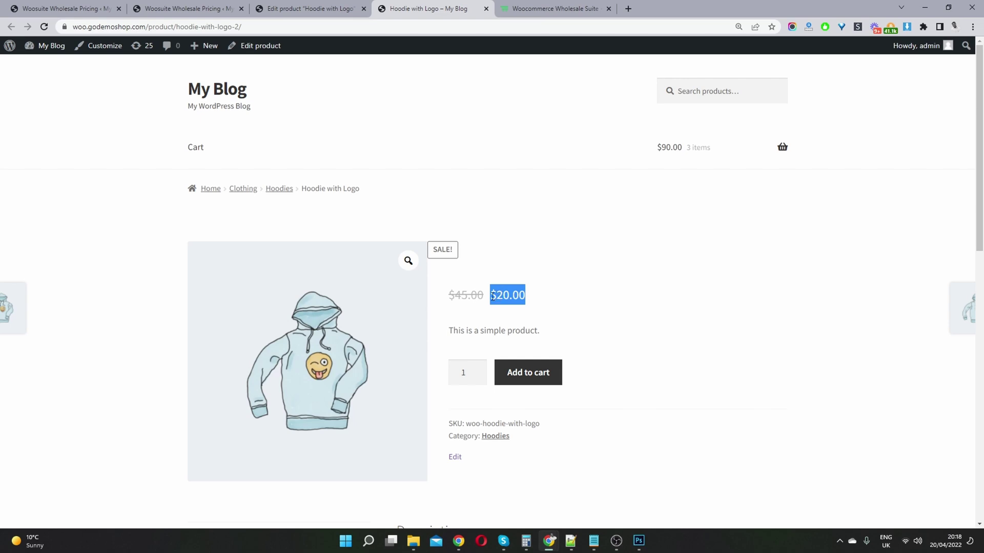
drag(485, 296, 451, 293)
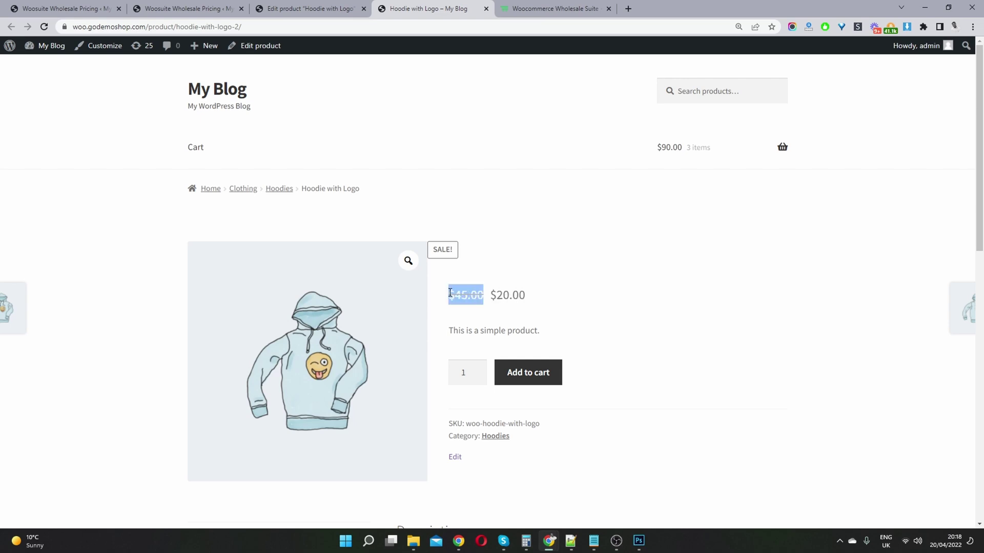
click(170, 3)
Switch on 'Show the Wholesale price only', save the settings, and return to the Hoodie with Logo page
scroll(475, 318, down, 3)
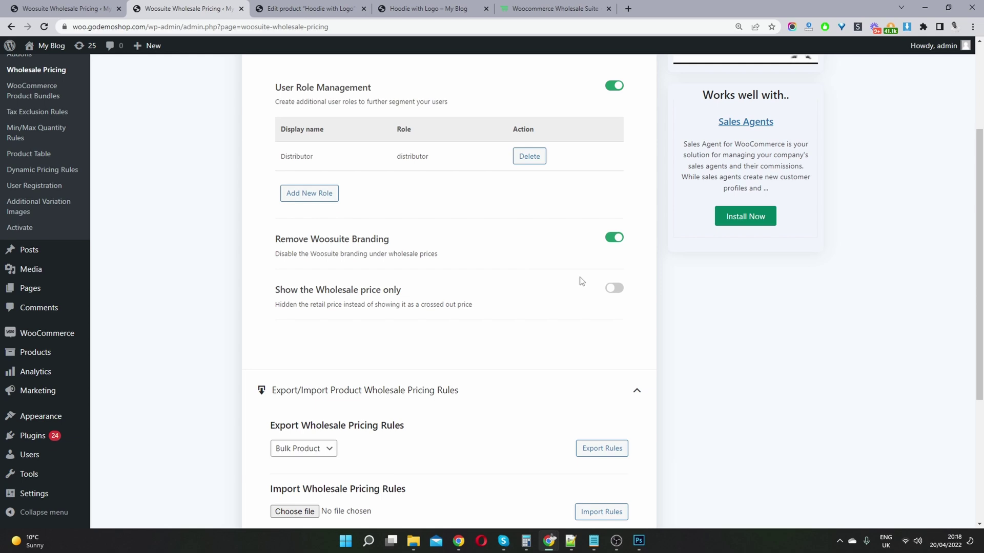
click(608, 290)
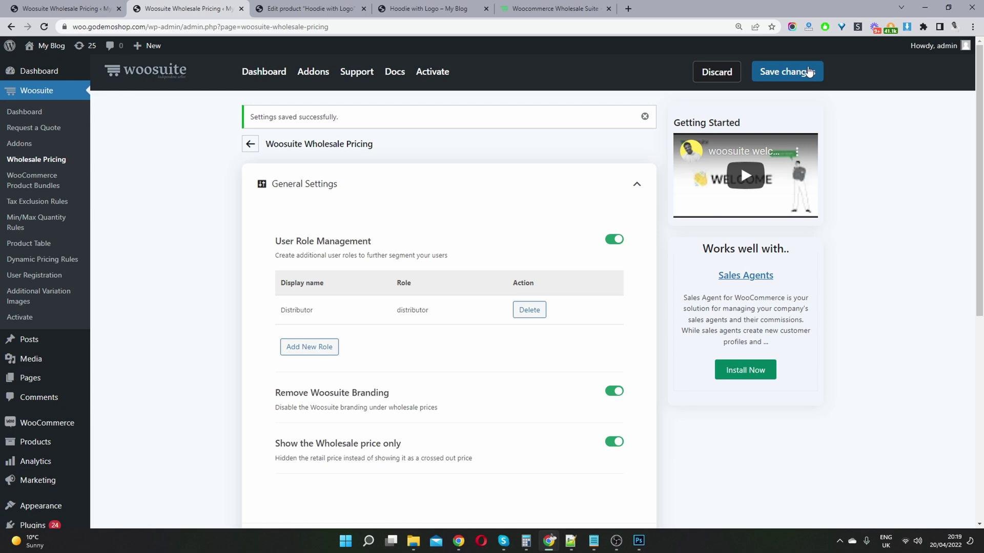
click(808, 72)
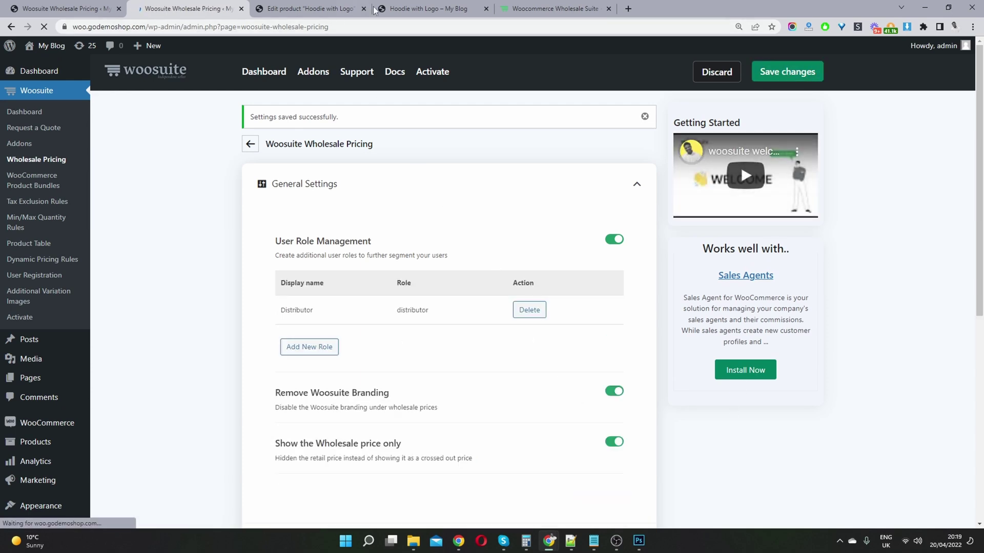
click(376, 9)
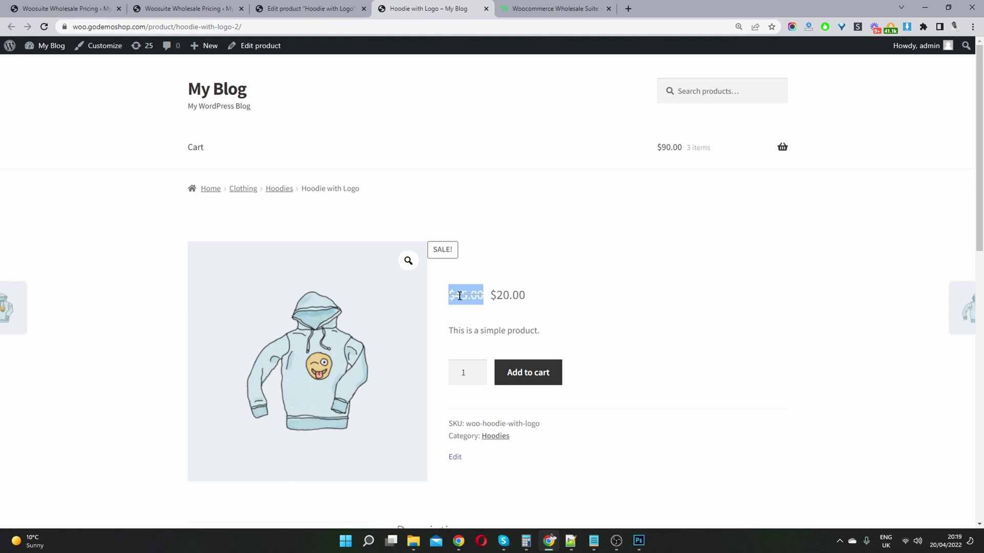
Reload the hoodie storefront page to show only $20.00, then return to the product editor
click(42, 27)
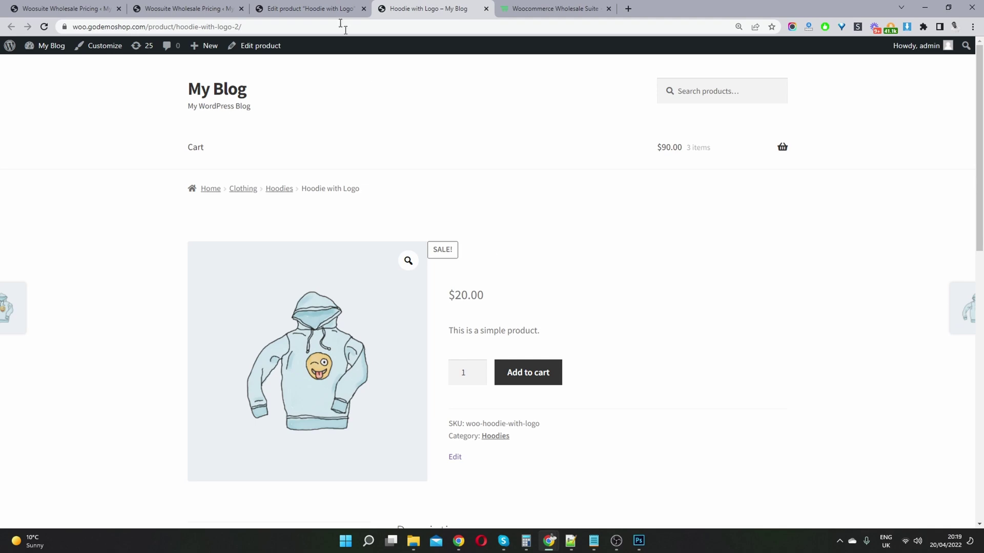
click(320, 6)
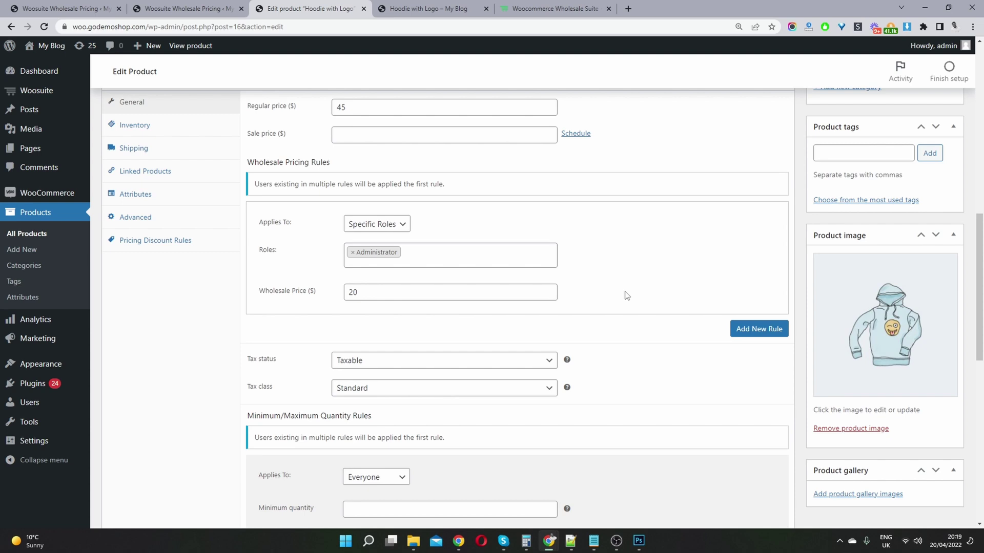
Add a second wholesale rule for the Distributor role with price 18
click(747, 331)
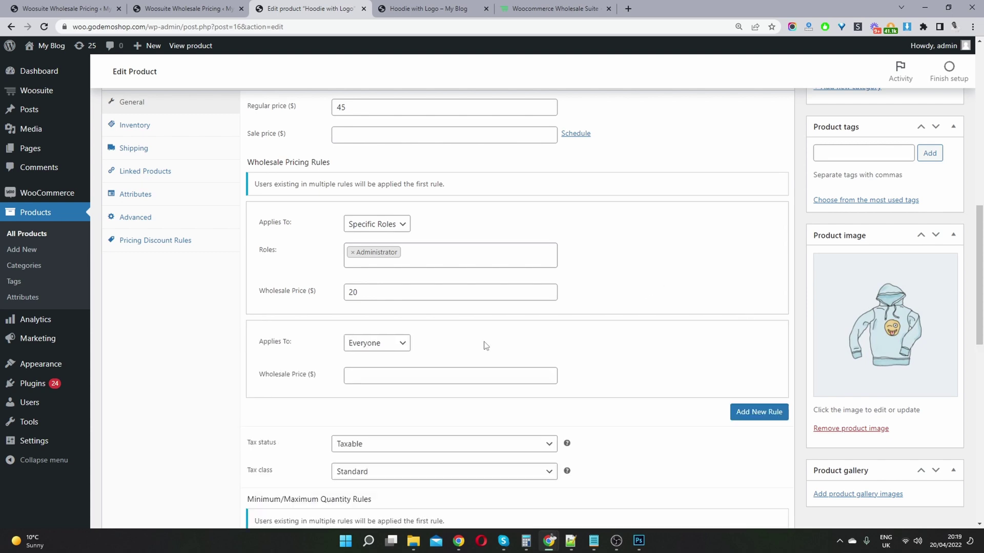
click(388, 342)
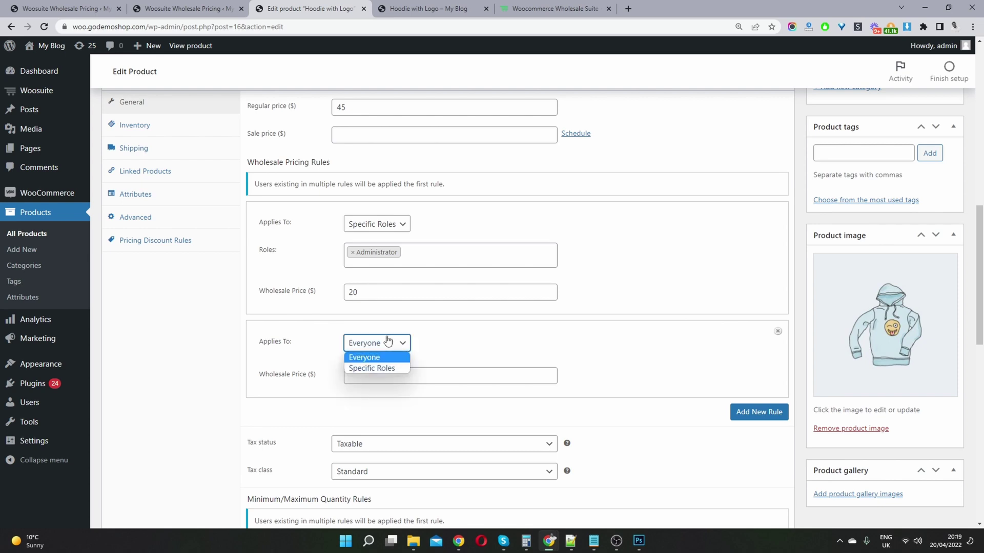
click(374, 367)
click(422, 377)
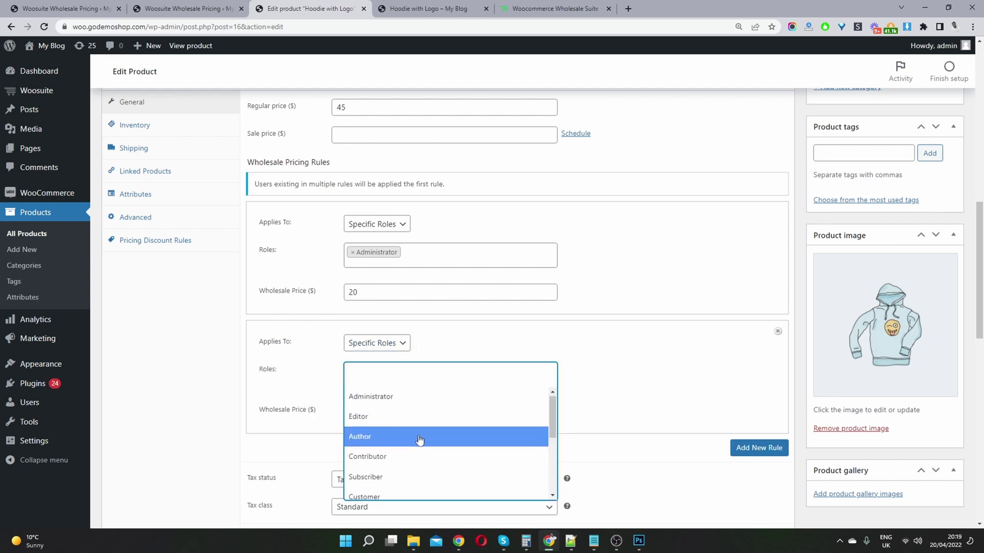
scroll(420, 440, down, 3)
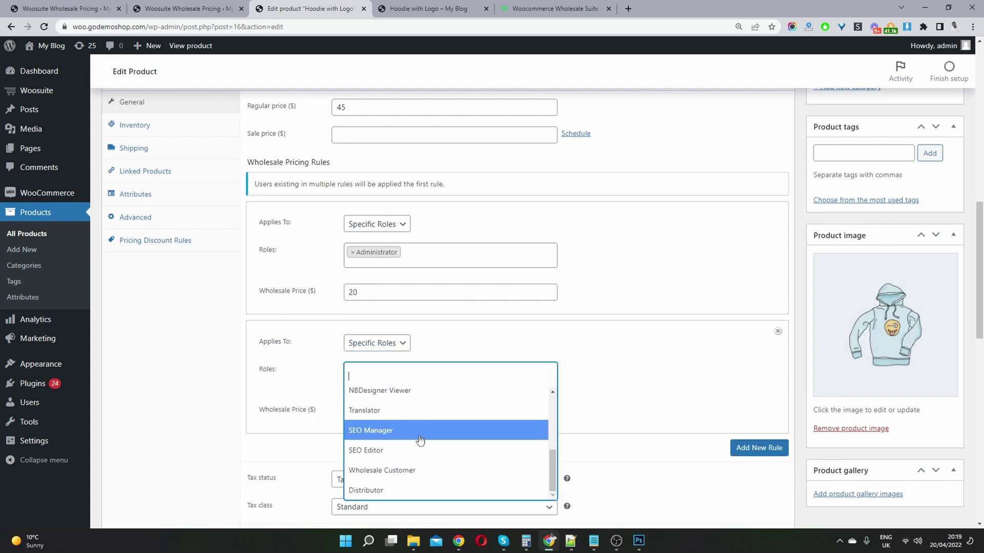
click(409, 490)
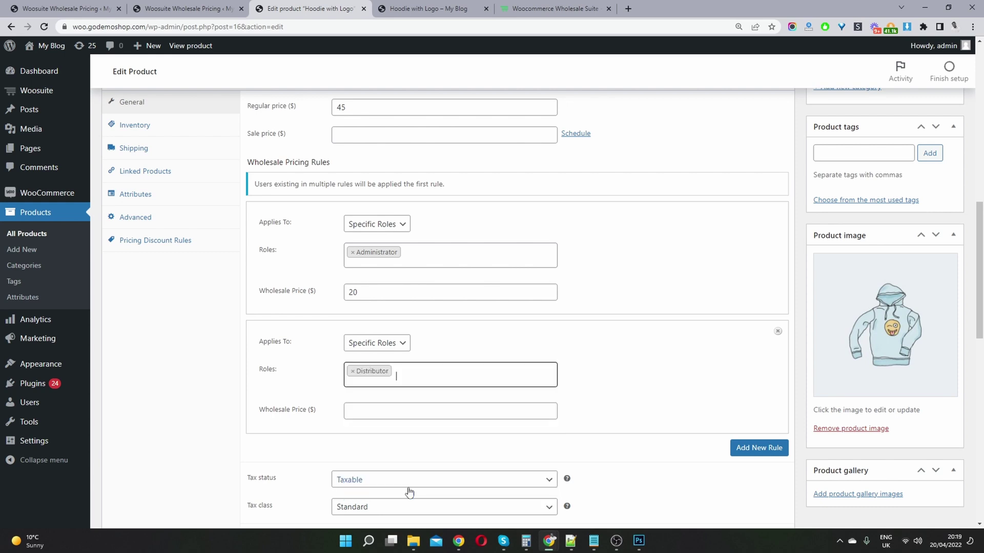
click(525, 414)
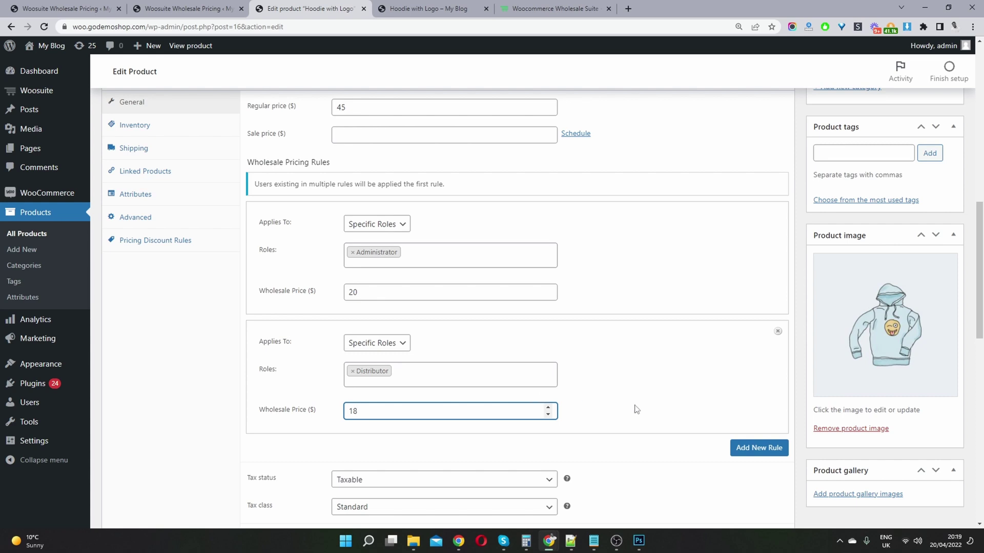
Add a third wholesale rule for the Wholesale Customer role with price 17
click(753, 451)
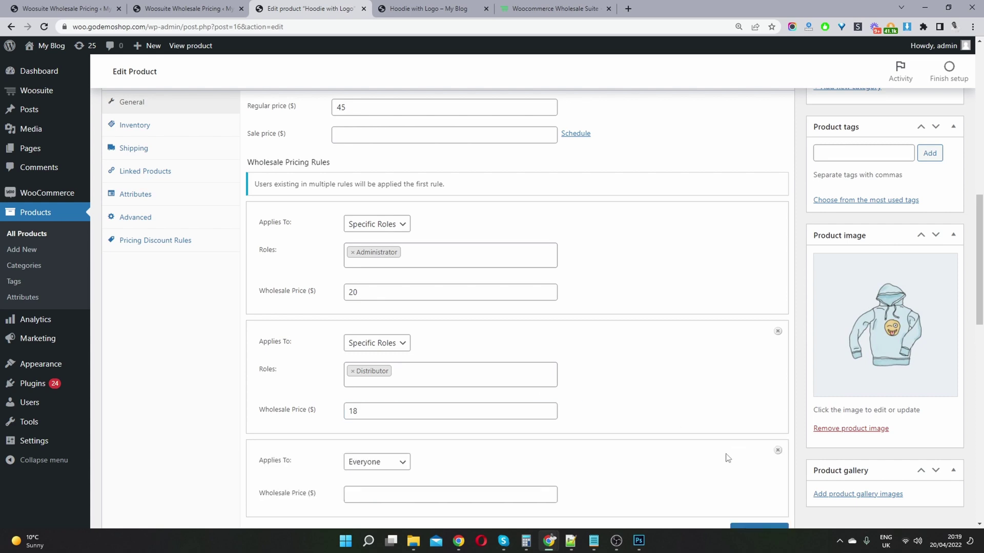
scroll(650, 435, down, 4)
click(401, 257)
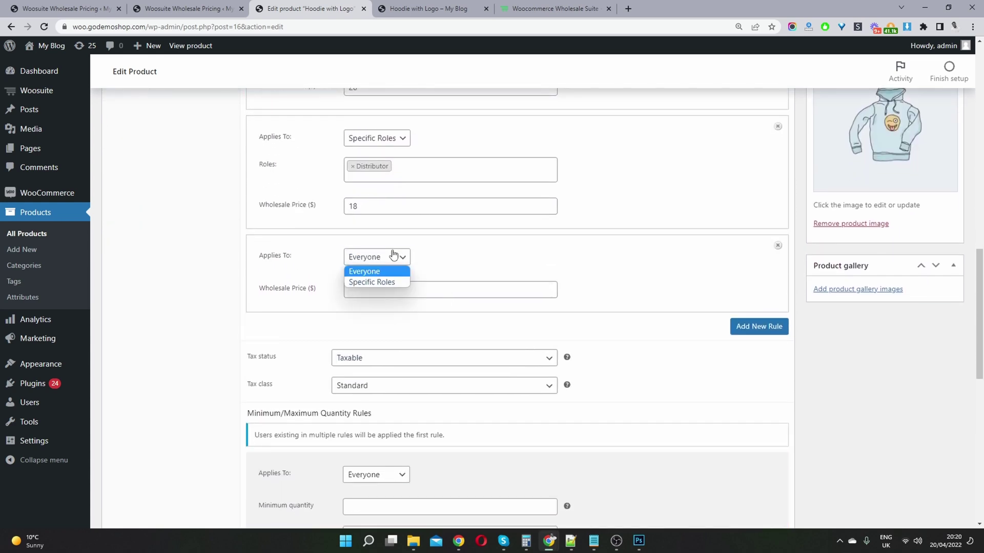
click(387, 274)
click(384, 261)
click(370, 283)
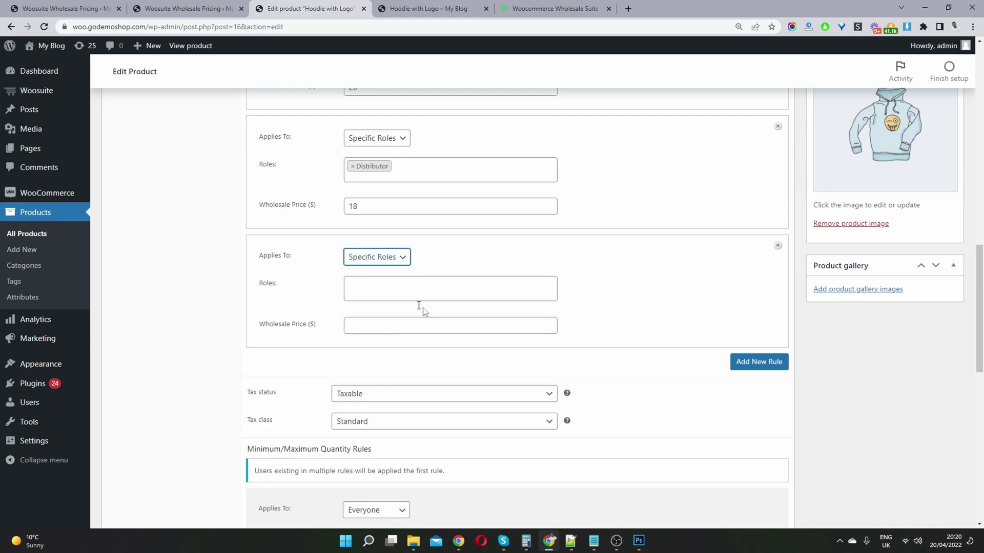
click(428, 287)
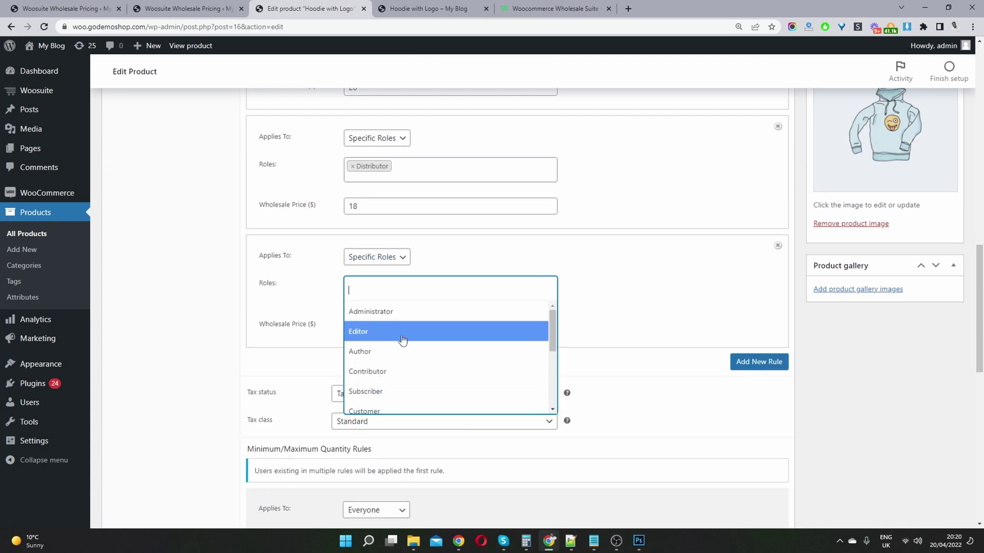
scroll(418, 343, down, 5)
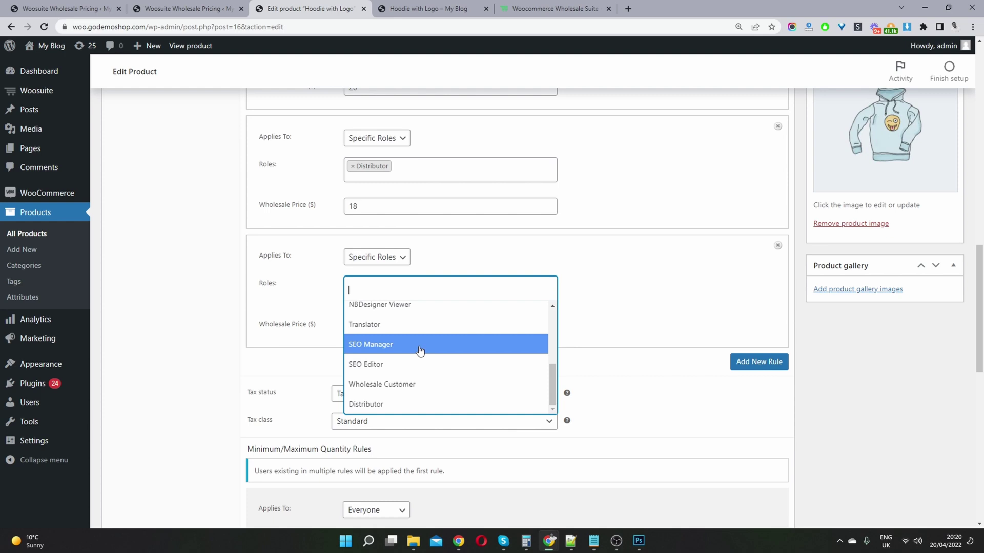
click(402, 385)
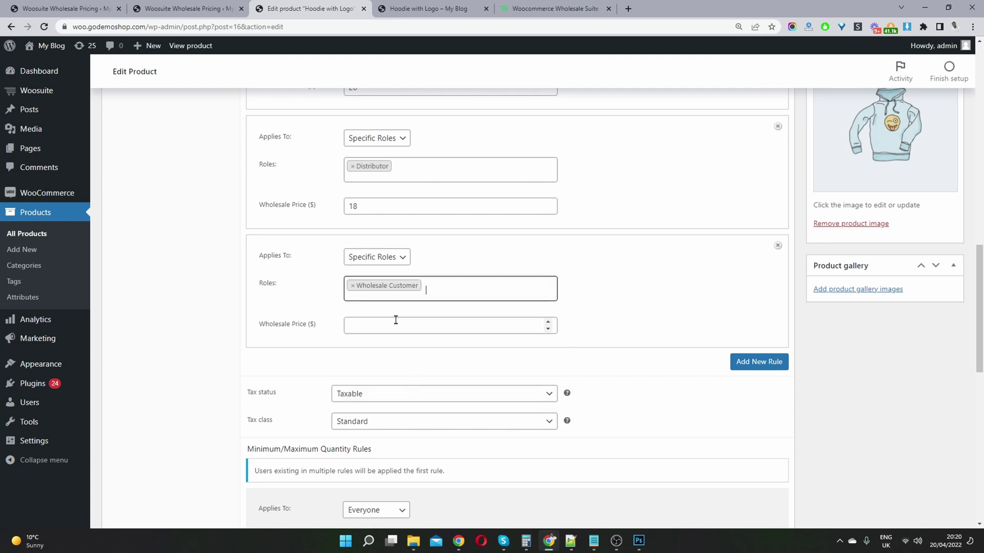
click(391, 326)
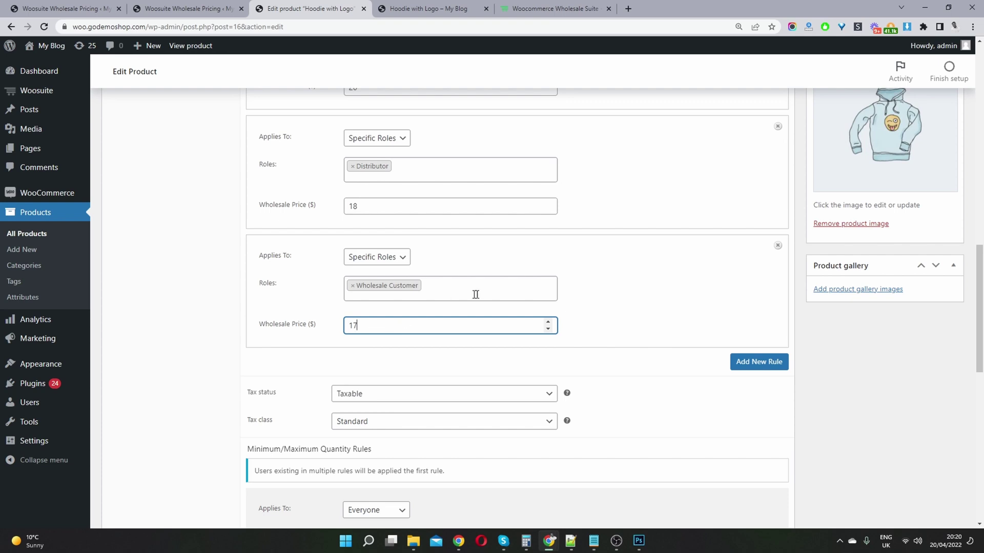
scroll(806, 379, up, 10)
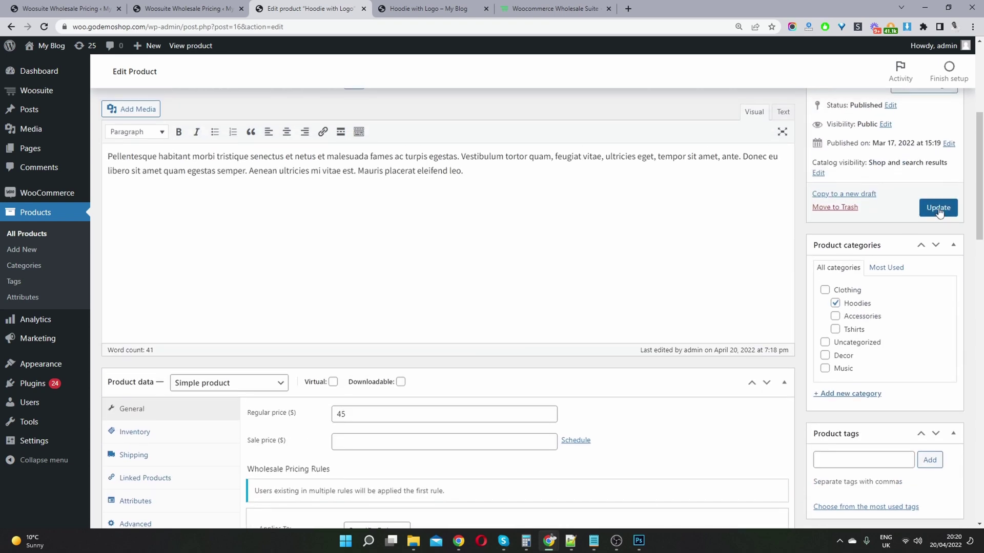
Update the Hoodie with Logo product to store the Distributor and Wholesale Customer price rules
click(938, 201)
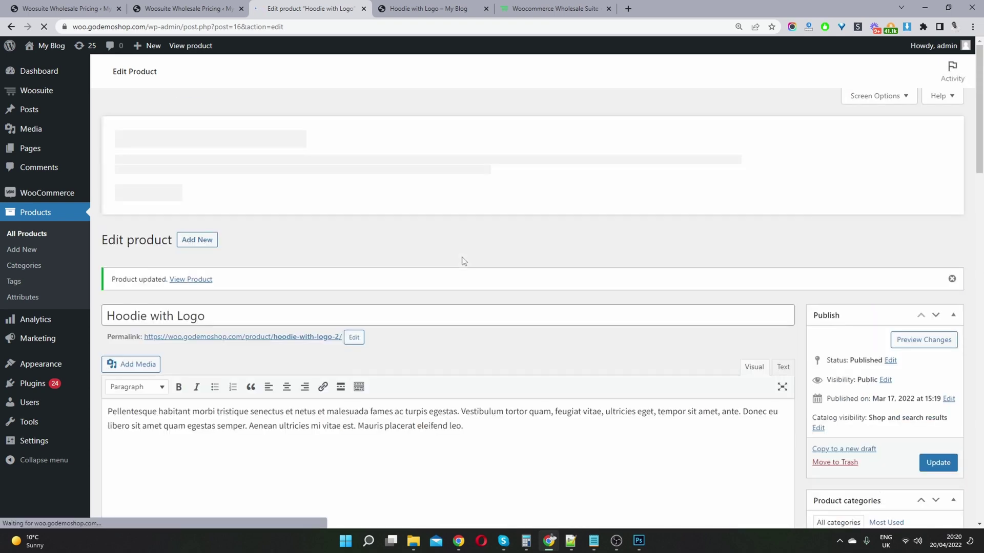